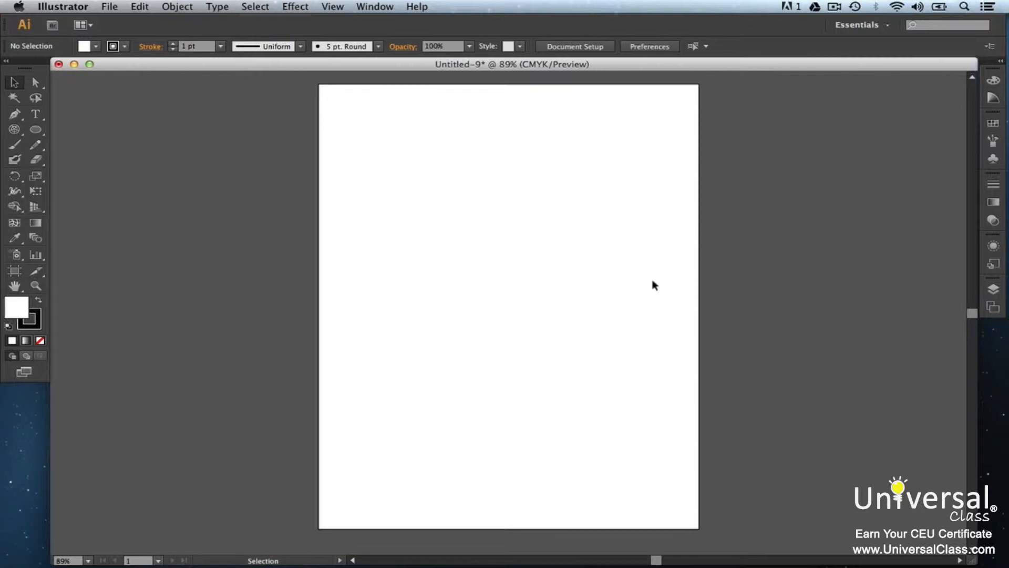
Place the linked image Lesson5Asset1.png from the Desktop on the artboard.
{"action": "left_click", "coordinate": [109, 7]}
{"action": "left_click", "coordinate": [153, 194]}
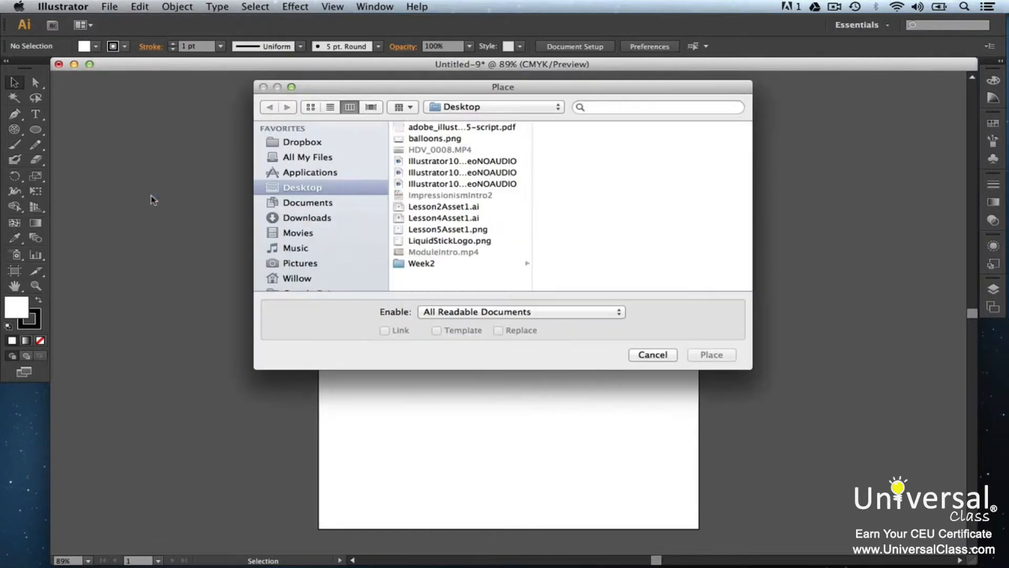
{"action": "left_click", "coordinate": [434, 229]}
{"action": "left_click", "coordinate": [705, 355]}
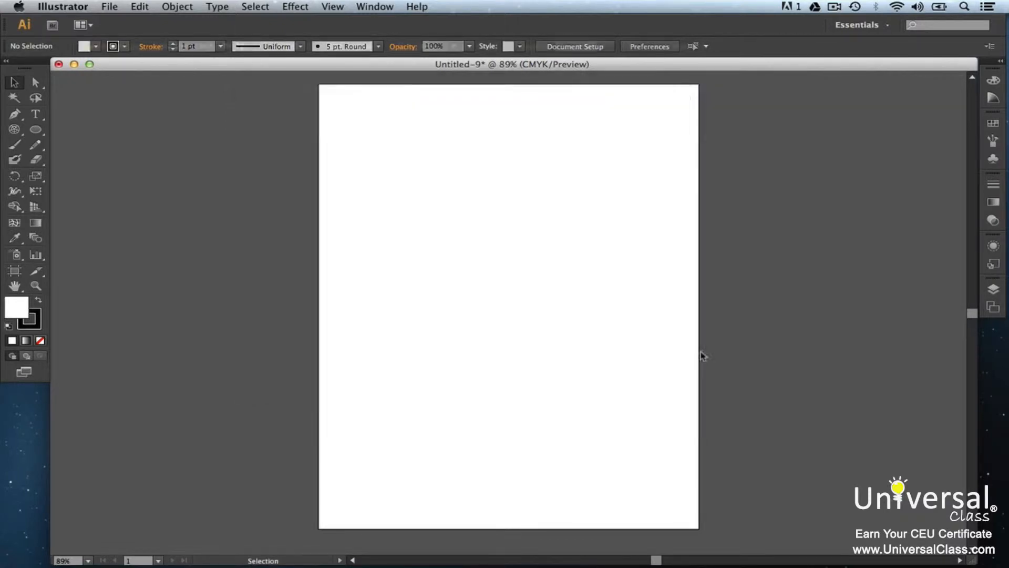
Open the Image Trace settings for the placed flower and trace it with the Black & White preset.
{"action": "left_click", "coordinate": [375, 6]}
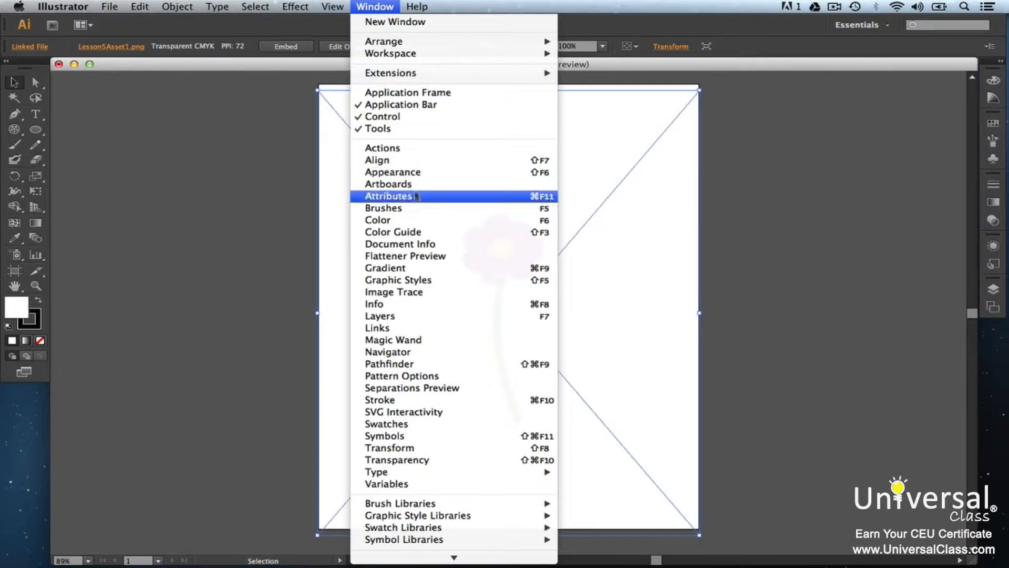
{"action": "left_click", "coordinate": [440, 293]}
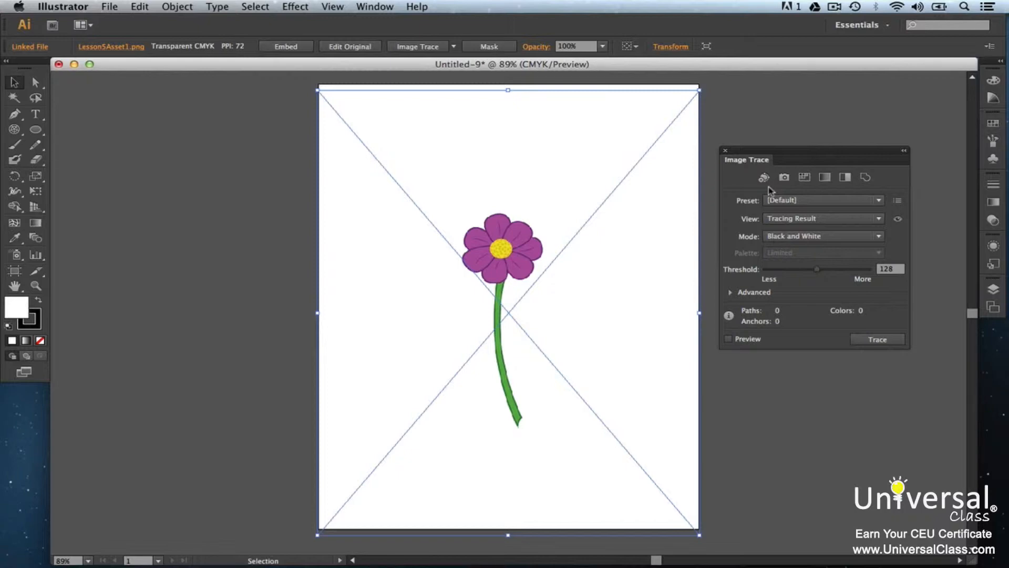
{"action": "left_click", "coordinate": [844, 178]}
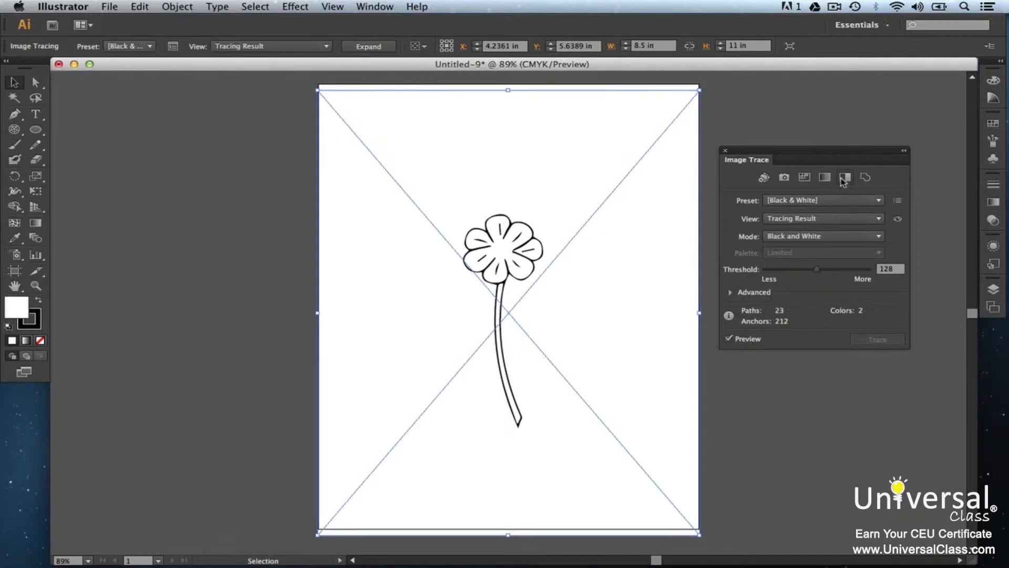
Compare the Auto-Color, High Color, Grayscale and Outline trace presets on the flower, ending on High Color.
{"action": "left_click", "coordinate": [764, 179]}
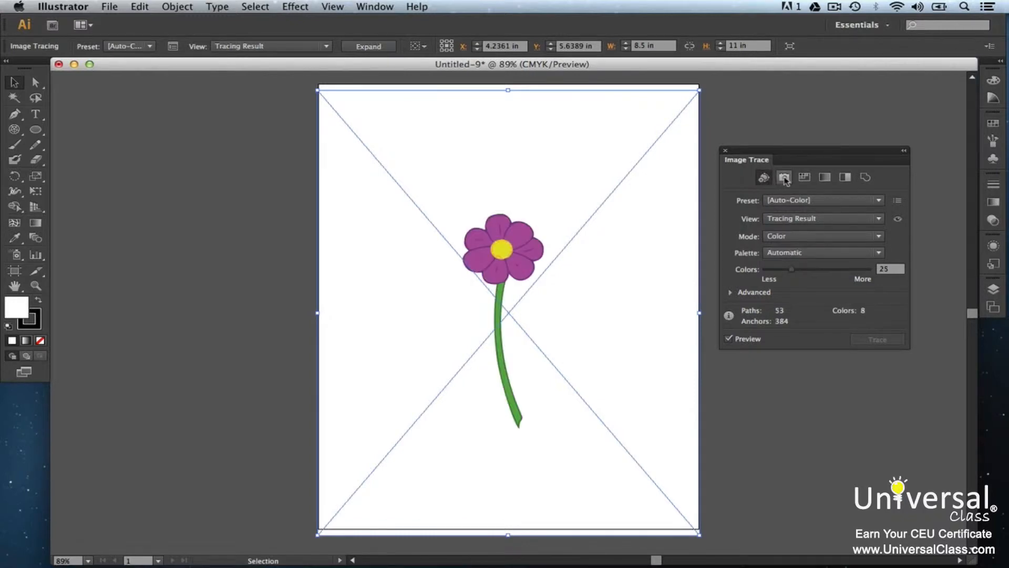
{"action": "left_click", "coordinate": [785, 179]}
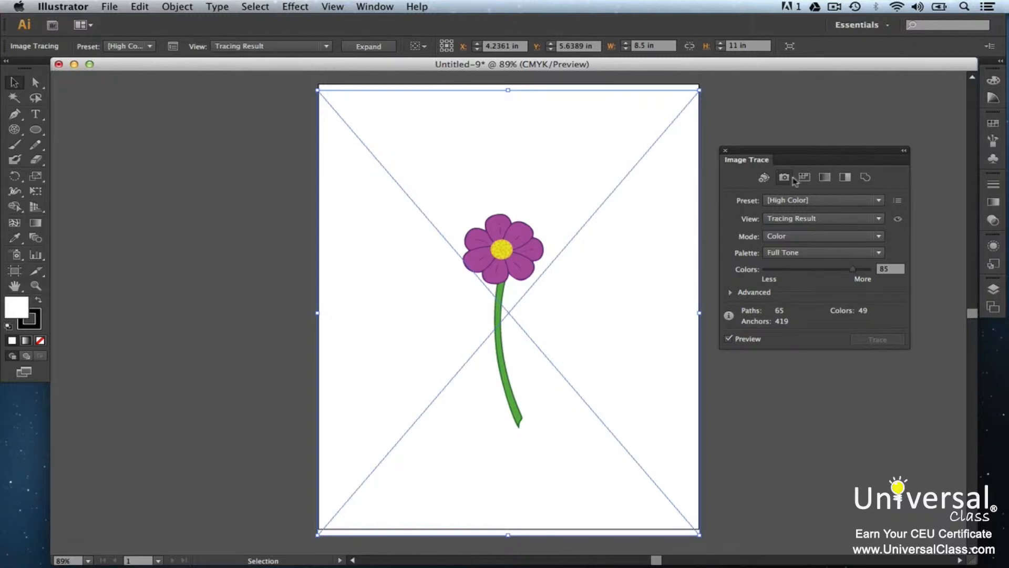
{"action": "left_click", "coordinate": [806, 179]}
{"action": "left_click", "coordinate": [825, 179]}
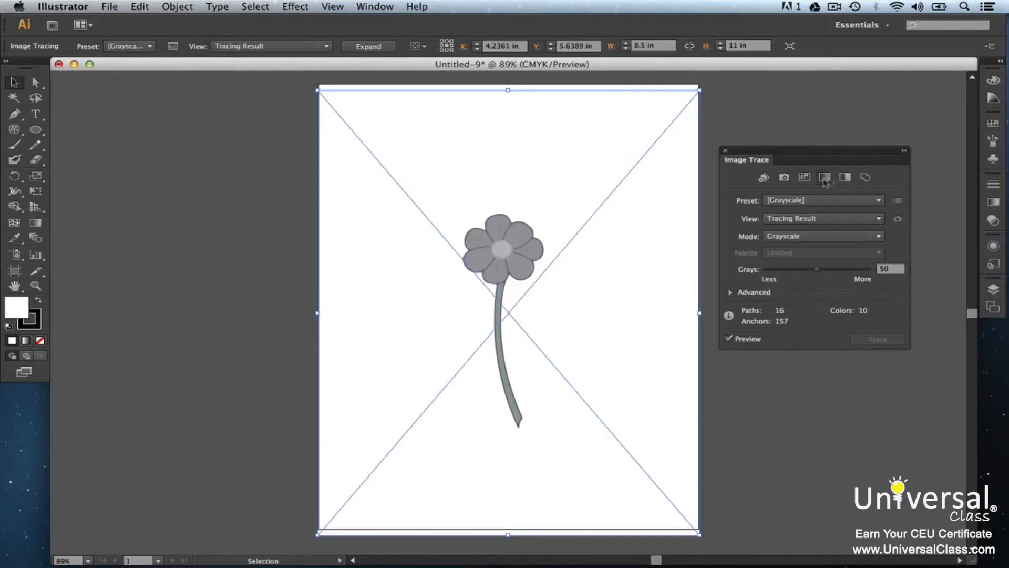
{"action": "left_click", "coordinate": [866, 178]}
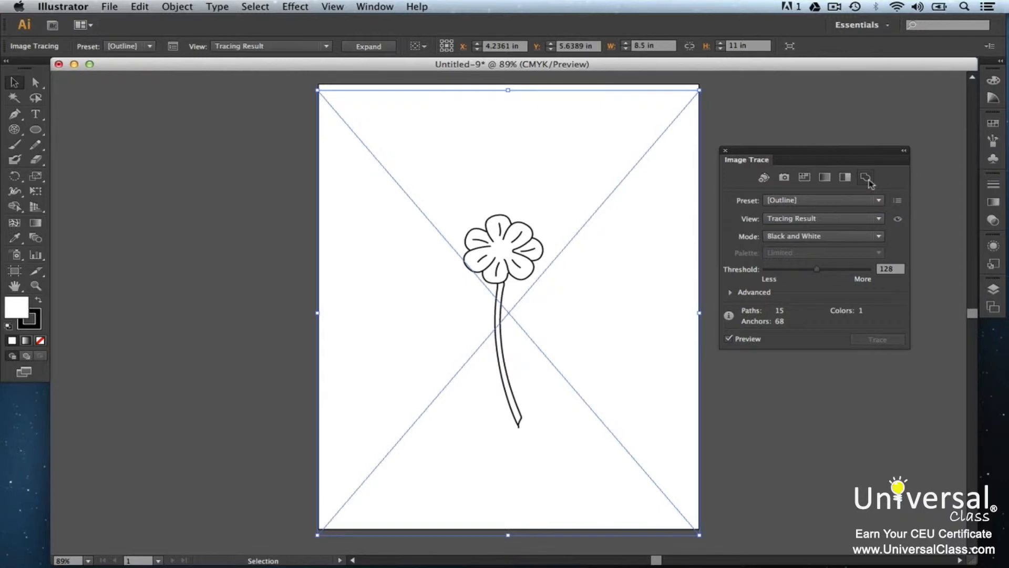
{"action": "left_click", "coordinate": [784, 178]}
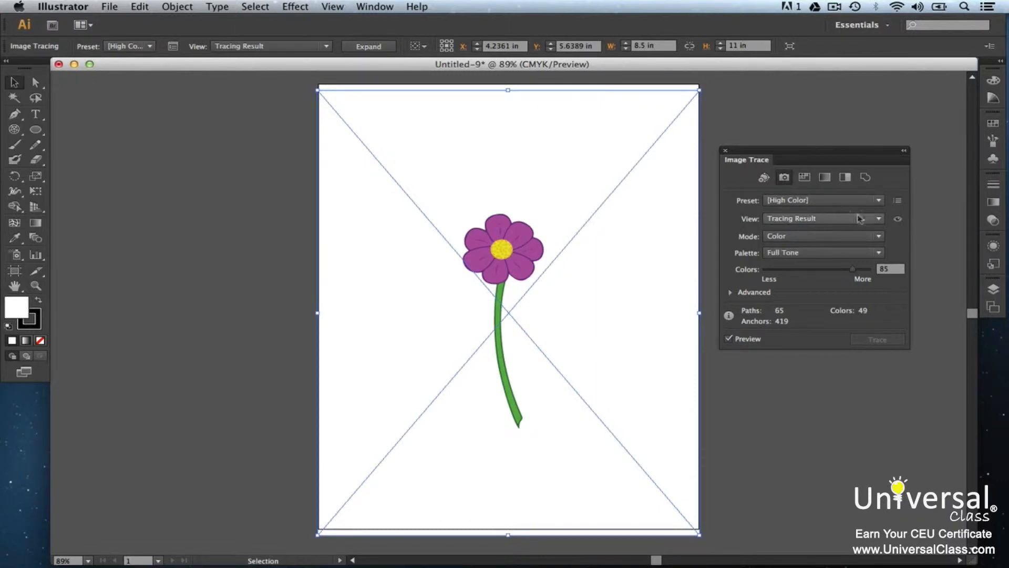
View the flower's tracing result with outlines and check the Color tracing mode.
{"action": "left_click", "coordinate": [880, 219]}
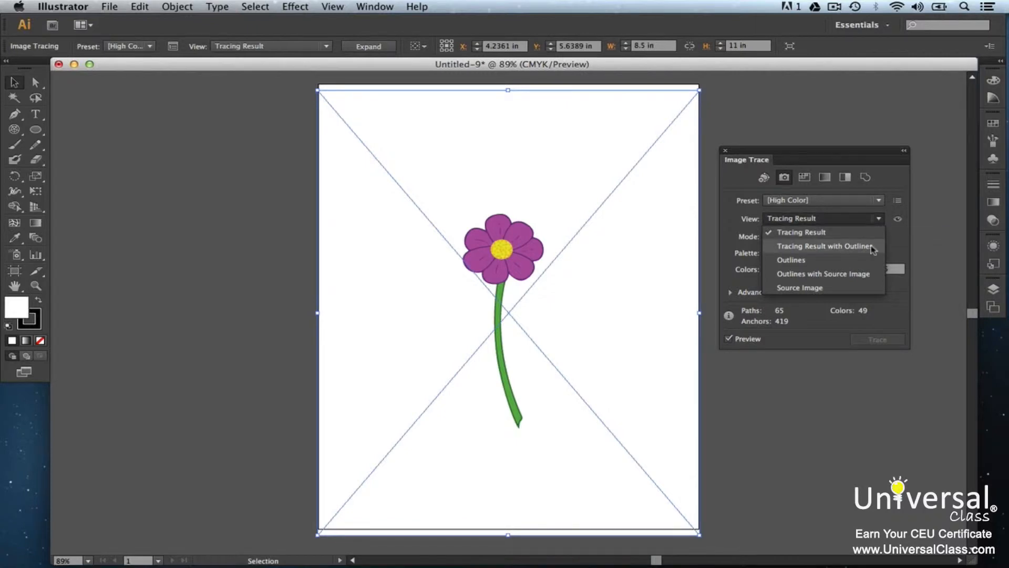
{"action": "left_click", "coordinate": [874, 247]}
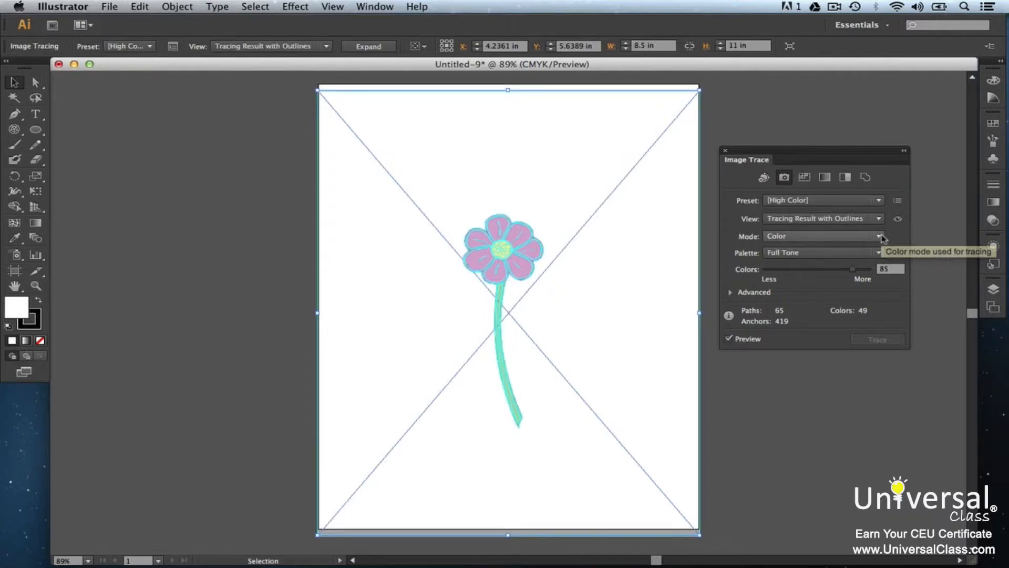
{"action": "left_click", "coordinate": [880, 237]}
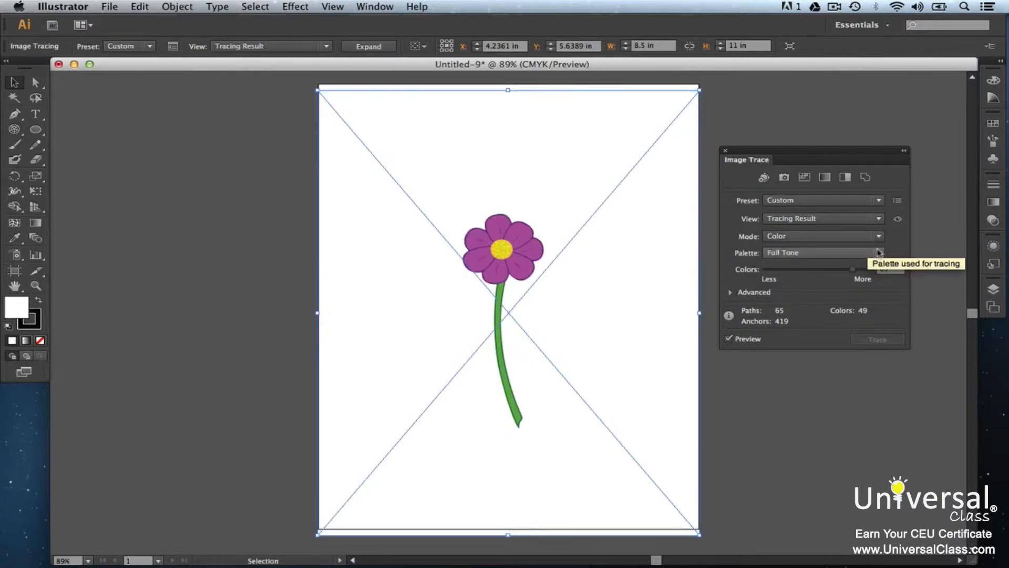
Set the trace palette to Automatic and the color amount to 59.
{"action": "left_click", "coordinate": [879, 253]}
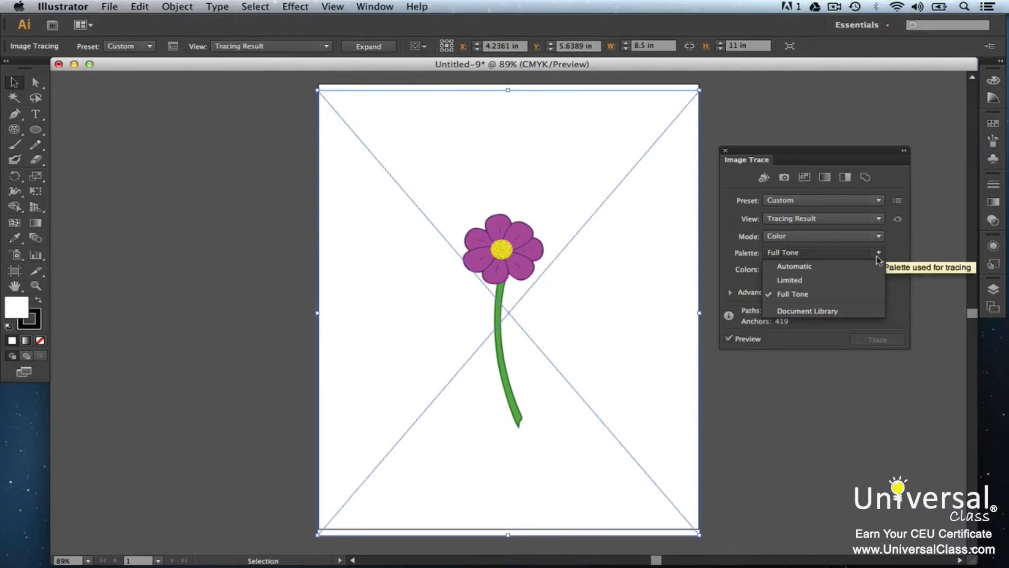
{"action": "left_click", "coordinate": [874, 267]}
{"action": "left_click", "coordinate": [897, 221]}
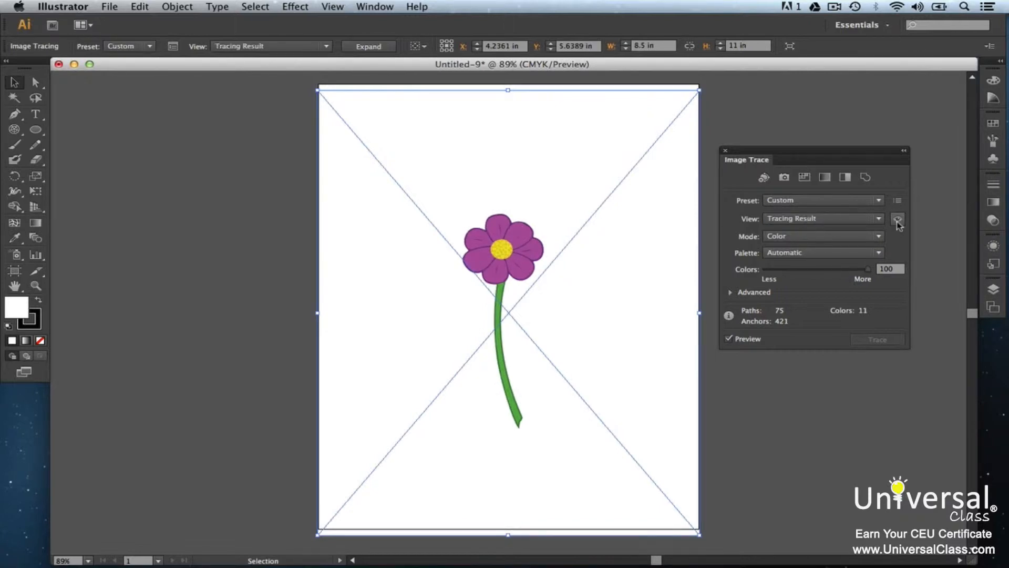
{"action": "left_click", "coordinate": [826, 270]}
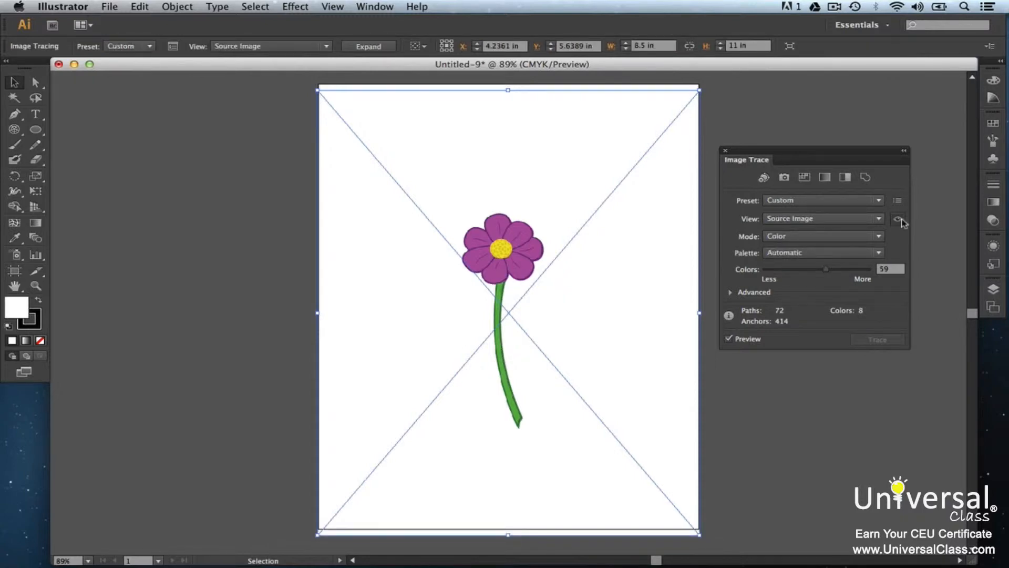
Compare the traced flower with its source image and expand the trace into editable paths.
{"action": "left_click", "coordinate": [900, 220]}
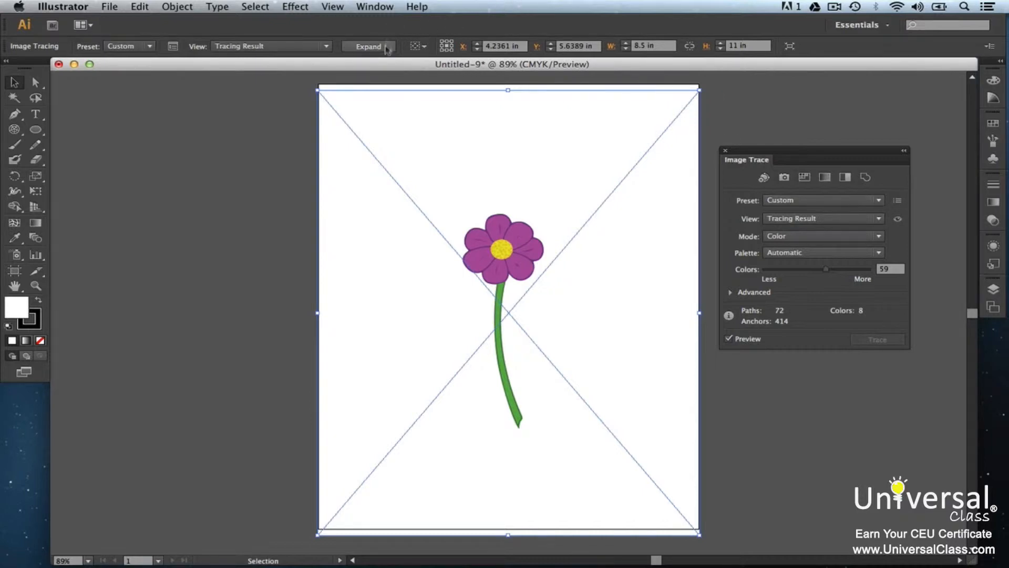
{"action": "left_click", "coordinate": [369, 47]}
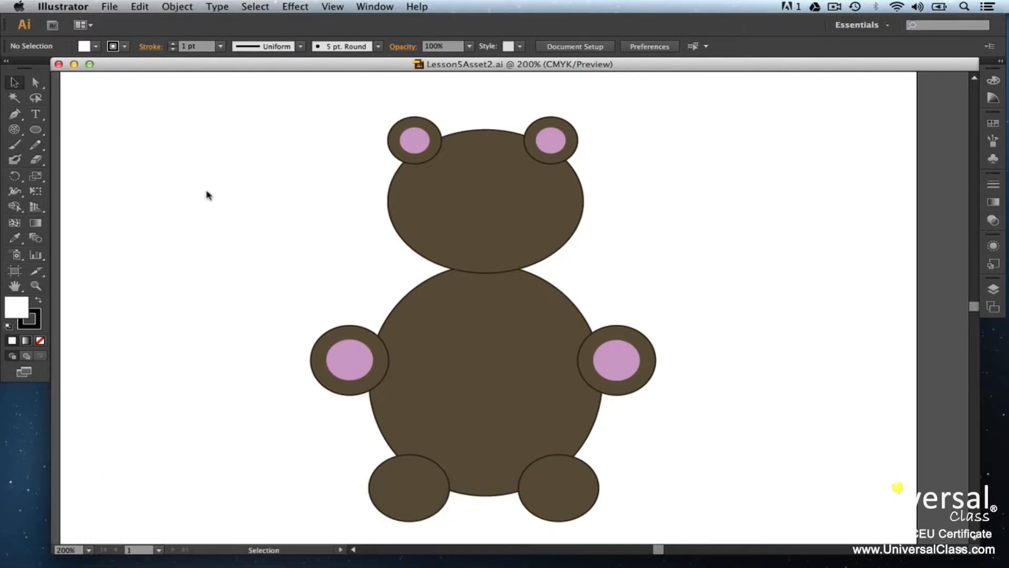
Directly select the bear's lower-left foot, move it about 0.59 in to the left, and undo the move.
{"action": "key", "text": "a"}
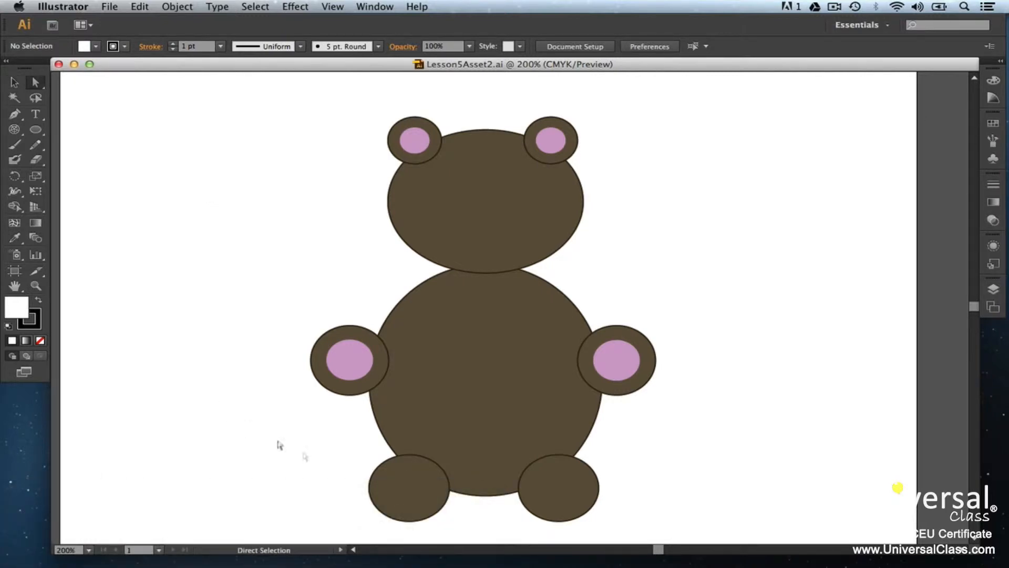
{"action": "left_click", "coordinate": [411, 498]}
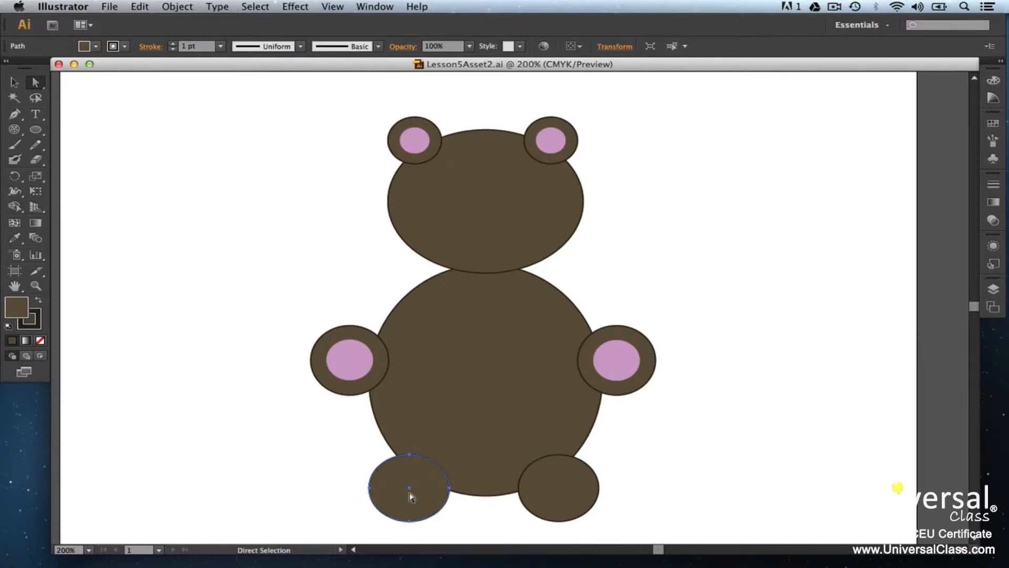
{"action": "left_click_drag", "start_coordinate": [411, 497], "coordinate": [351, 493]}
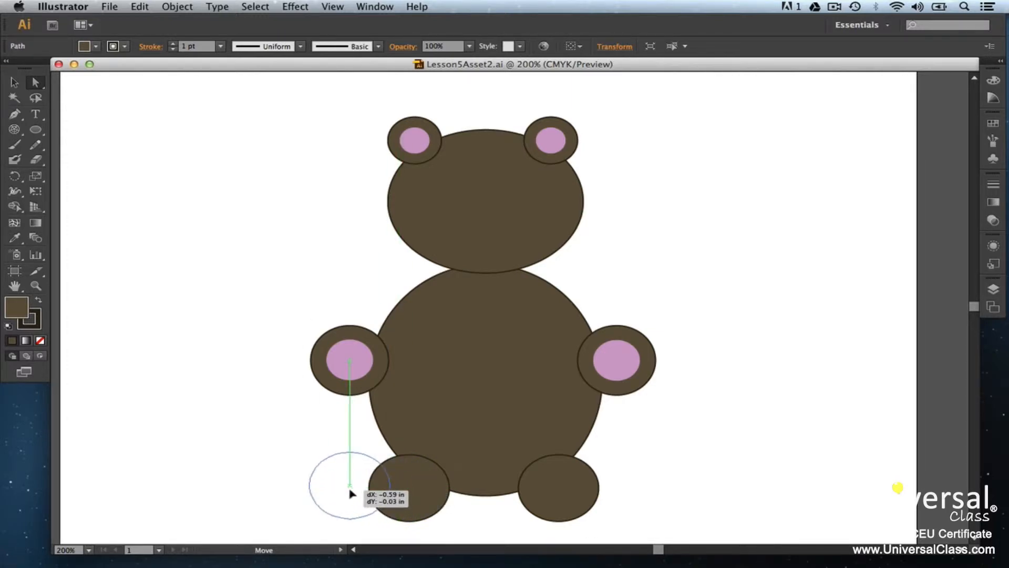
{"action": "left_click_drag", "start_coordinate": [352, 493], "coordinate": [352, 493]}
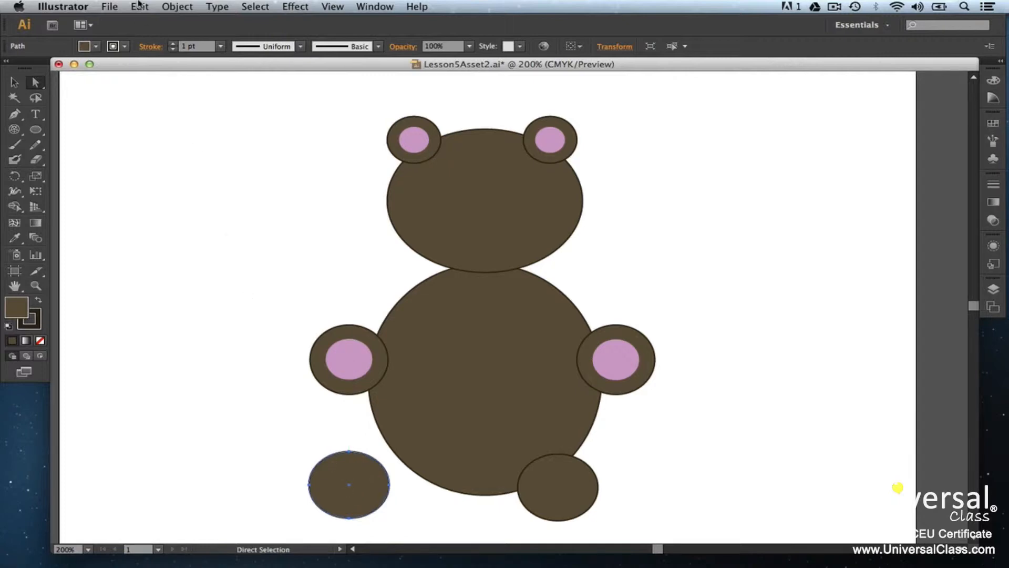
{"action": "left_click", "coordinate": [139, 7]}
{"action": "left_click", "coordinate": [150, 22]}
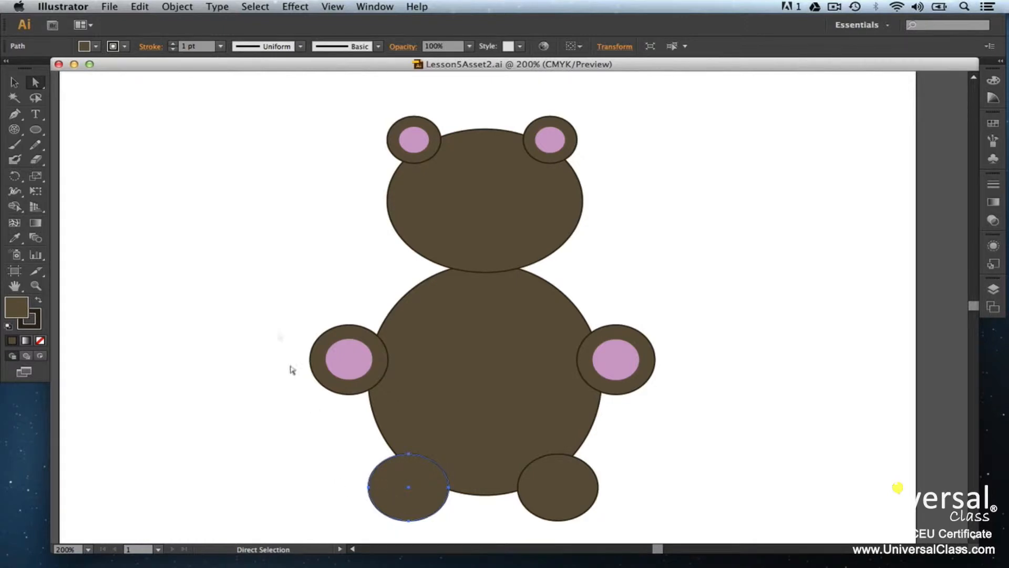
Duplicate the selected bear foot by copy and paste, and move the copy to the blank area left of the bear.
{"action": "left_click", "coordinate": [138, 7]}
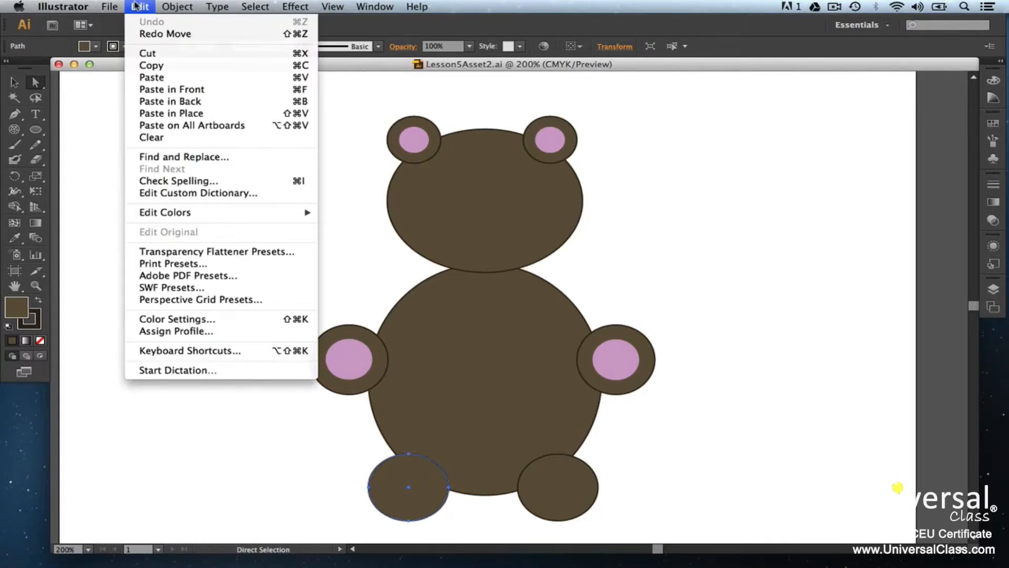
{"action": "left_click", "coordinate": [153, 69]}
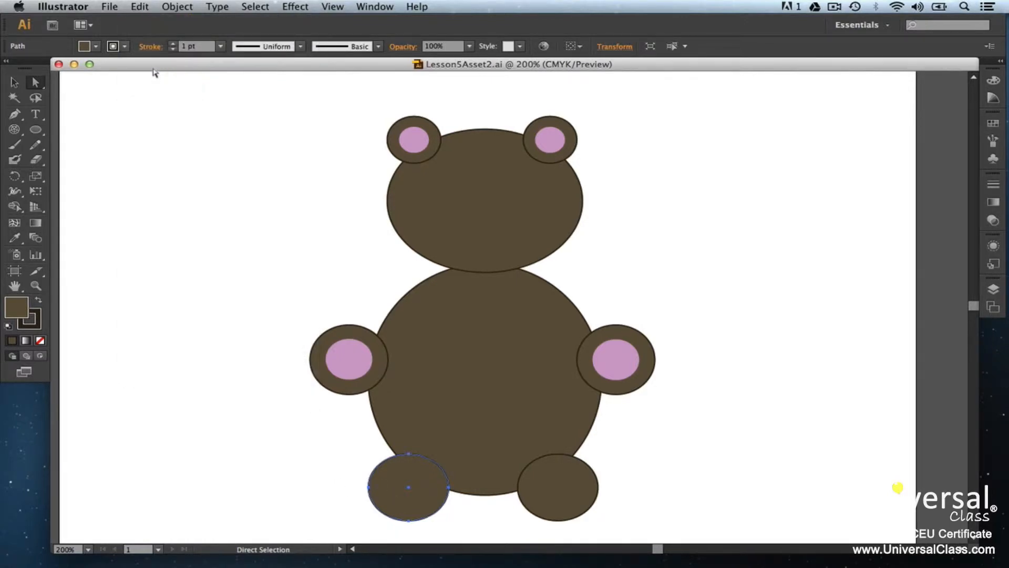
{"action": "left_click", "coordinate": [145, 7]}
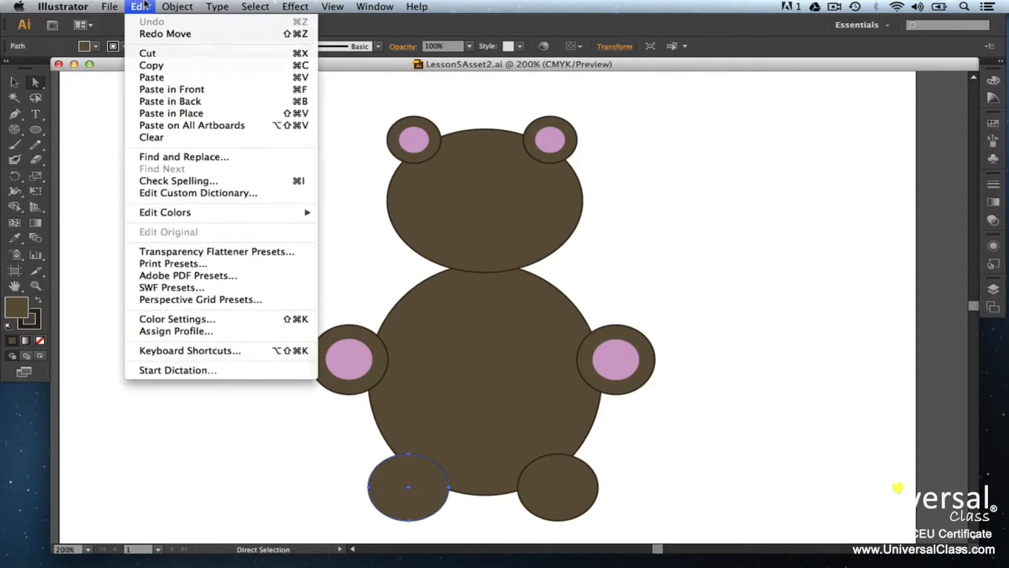
{"action": "left_click", "coordinate": [155, 77]}
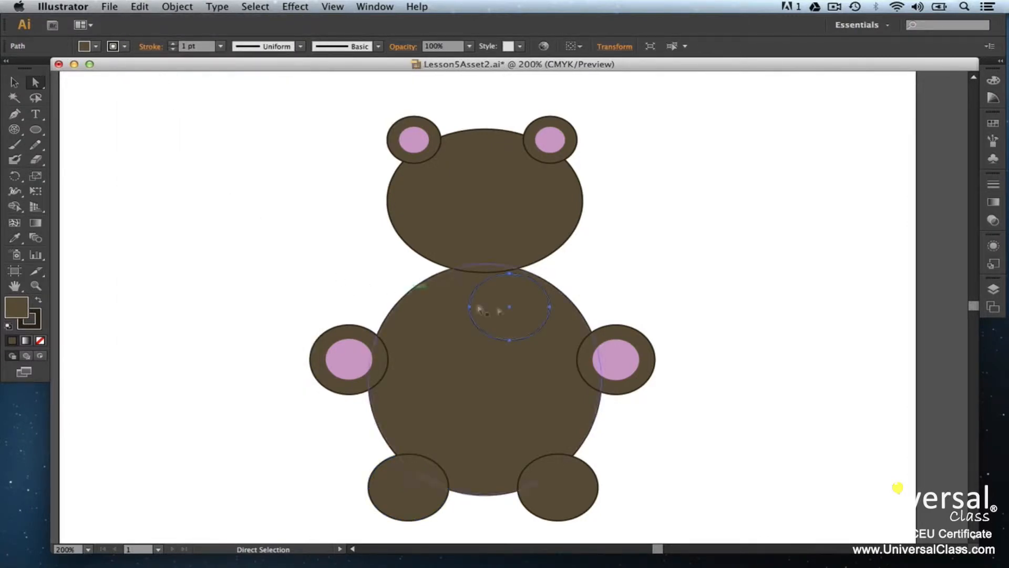
{"action": "left_click_drag", "start_coordinate": [528, 305], "coordinate": [294, 255]}
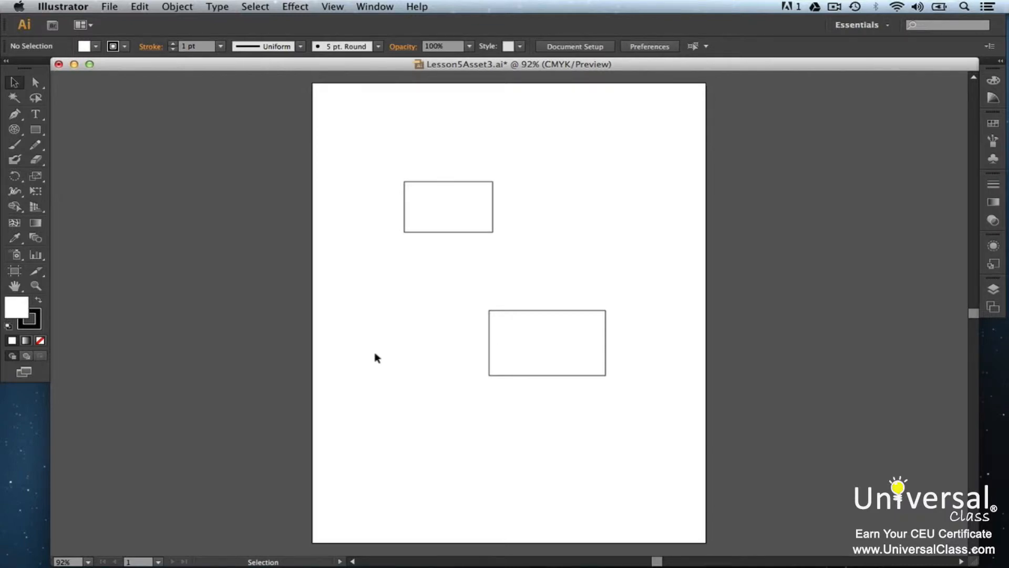
Select both rectangles with the Magic Wand and align them to each other by their horizontal centers.
{"action": "left_click", "coordinate": [386, 8]}
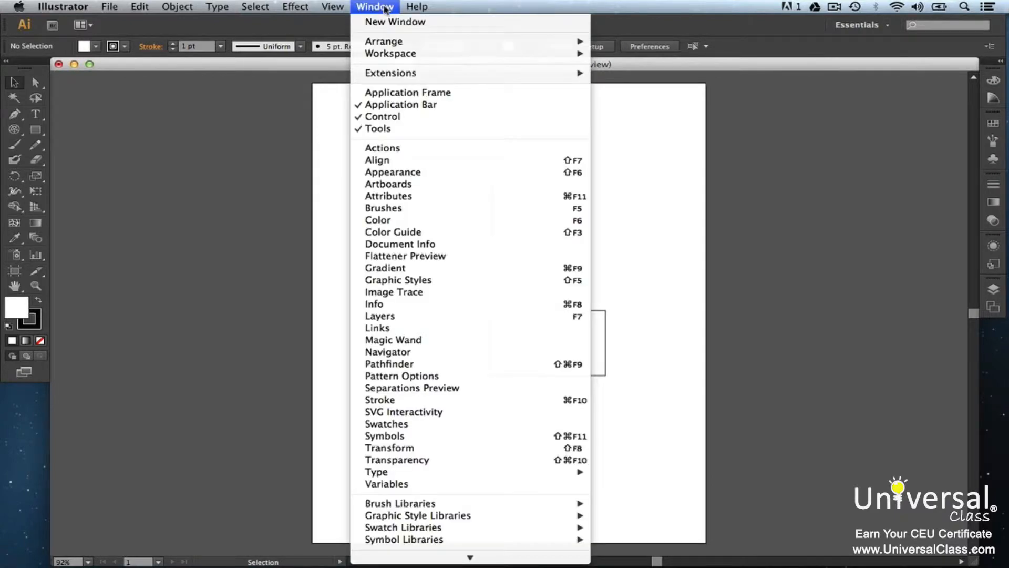
{"action": "left_click", "coordinate": [432, 160]}
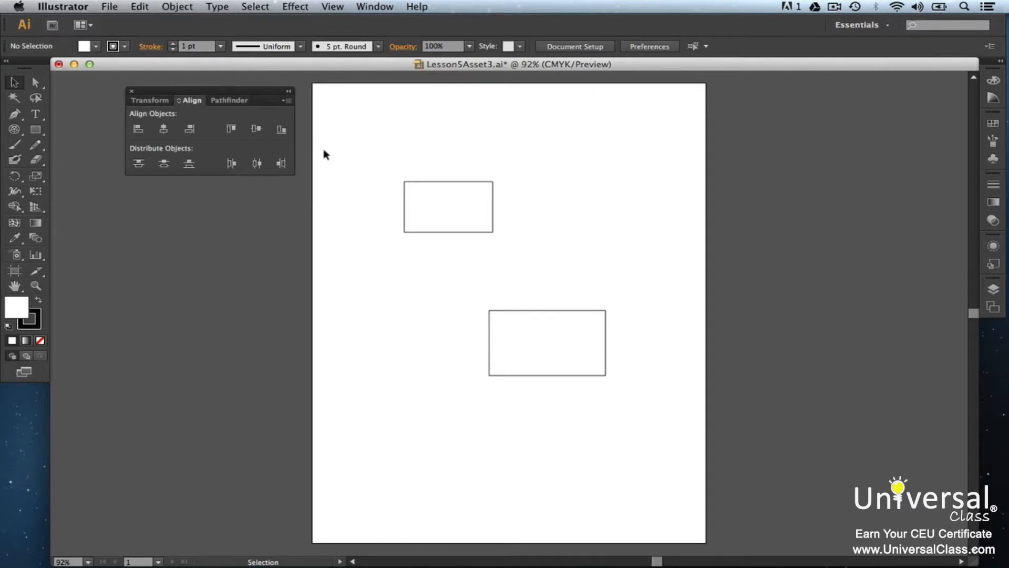
{"action": "left_click", "coordinate": [14, 98]}
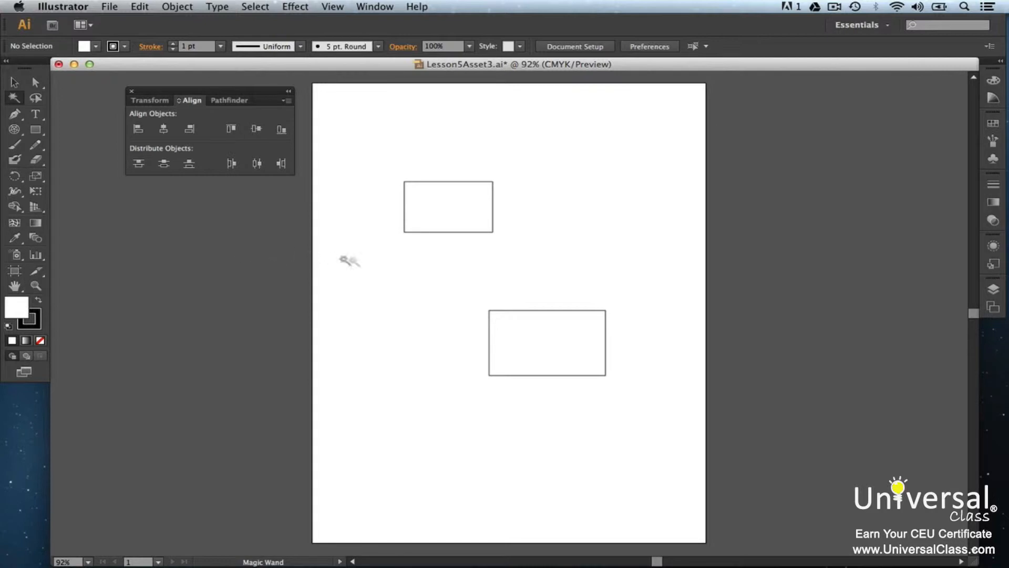
{"action": "left_click", "coordinate": [450, 211]}
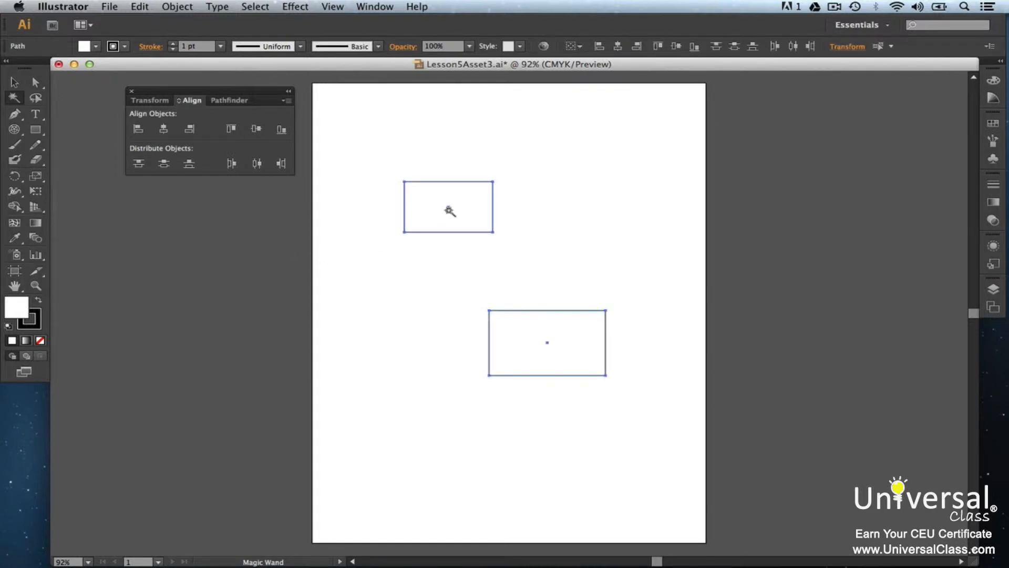
{"action": "key", "text": "v"}
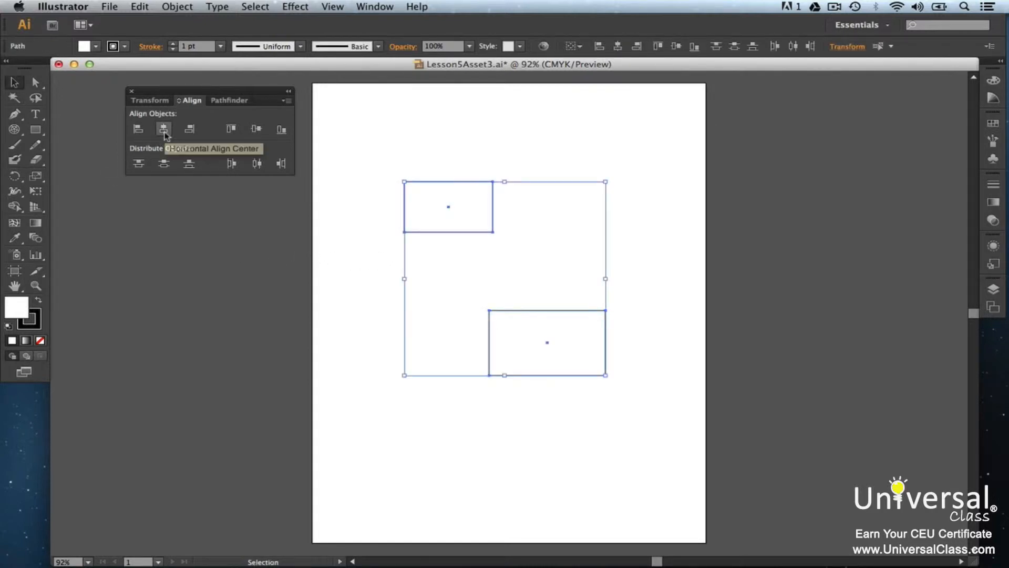
{"action": "left_click", "coordinate": [164, 130]}
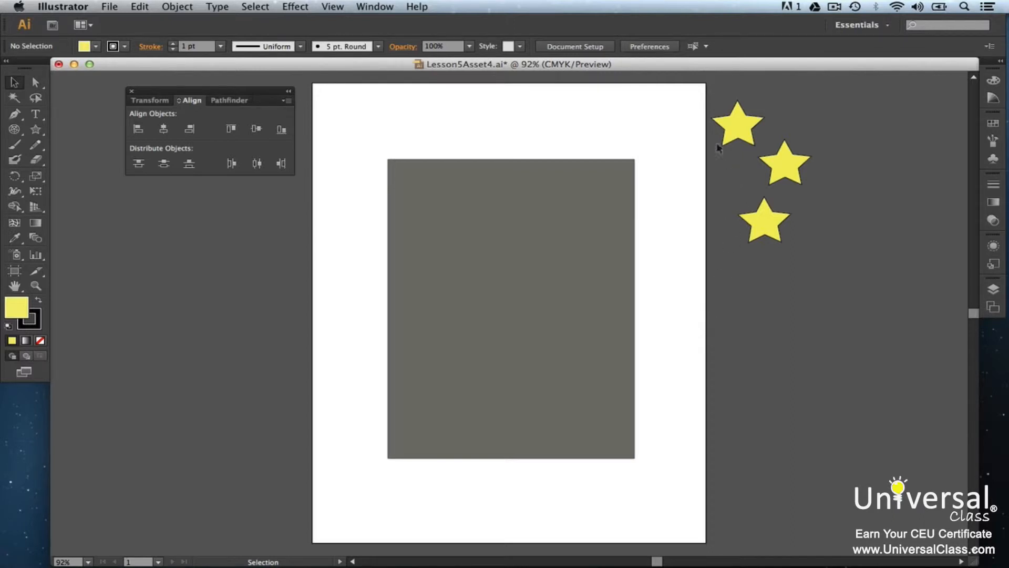
Select the three yellow stars and distribute them vertically by their top edges.
{"action": "left_click_drag", "start_coordinate": [706, 90], "coordinate": [788, 245]}
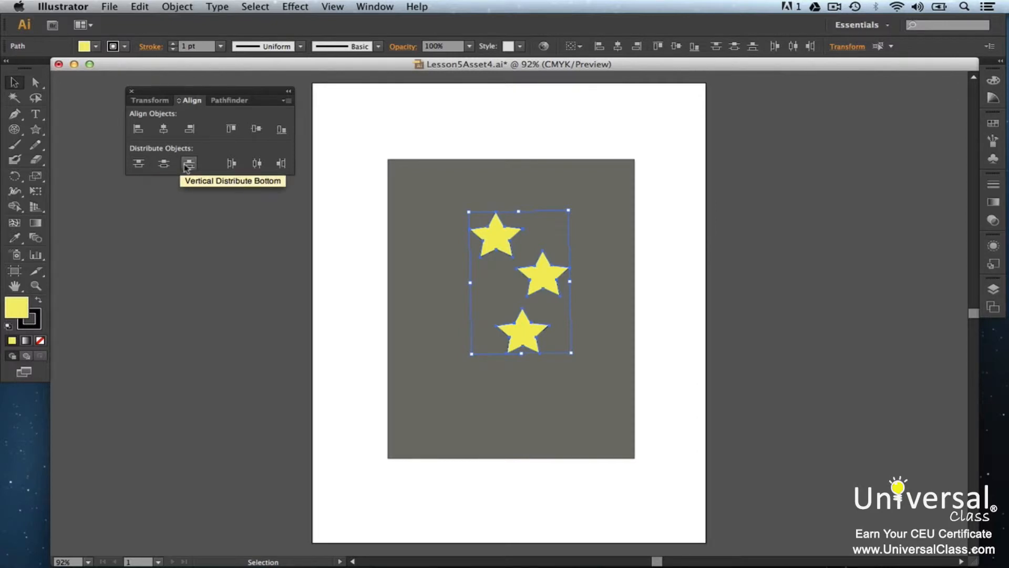
{"action": "left_click", "coordinate": [138, 164]}
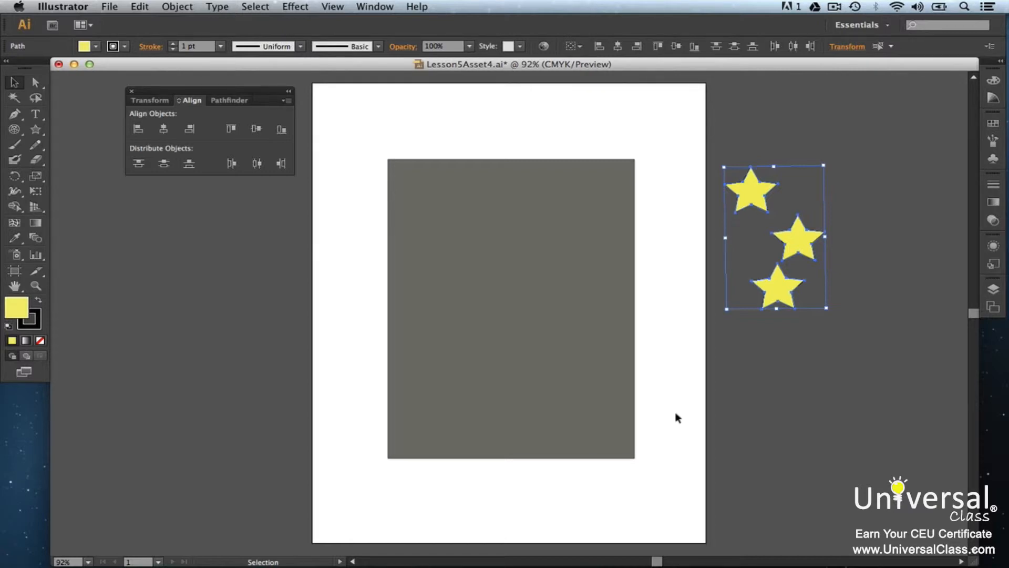
Add the gray rectangle to the star selection, make it the key object, and align the stars to its horizontal center.
{"action": "left_click", "coordinate": [587, 383], "text": "shift"}
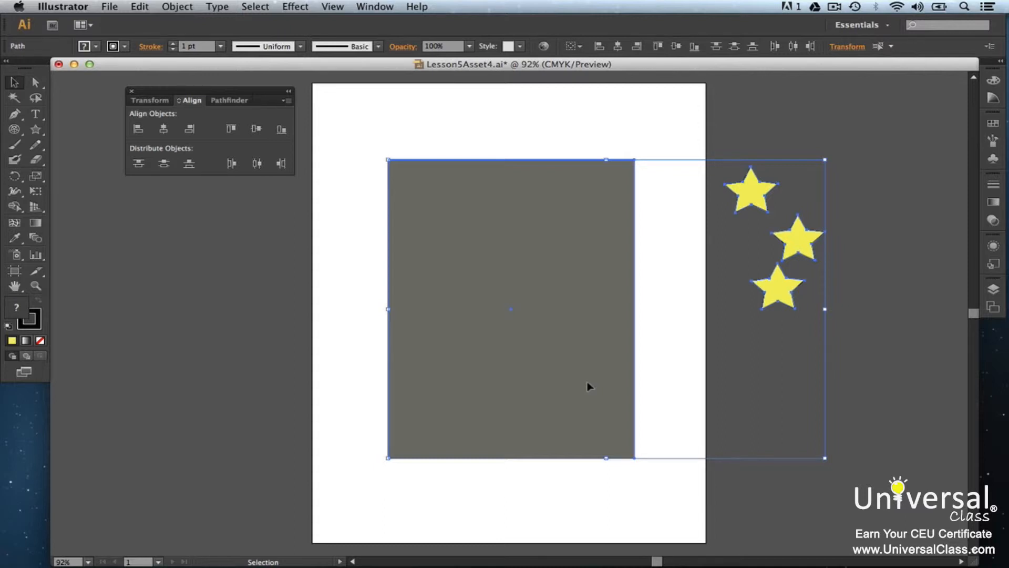
{"action": "left_click", "coordinate": [410, 183]}
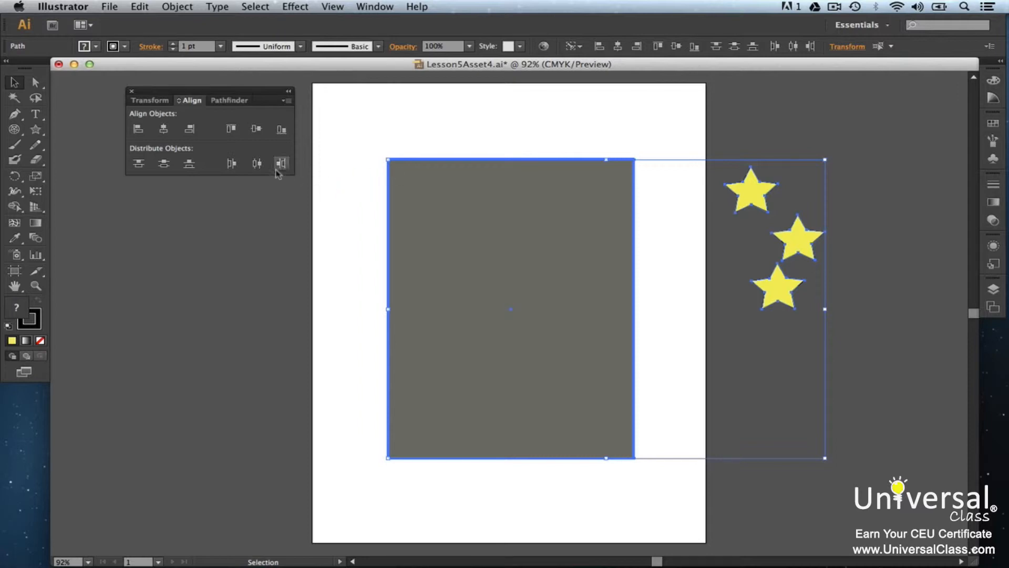
{"action": "left_click", "coordinate": [164, 129]}
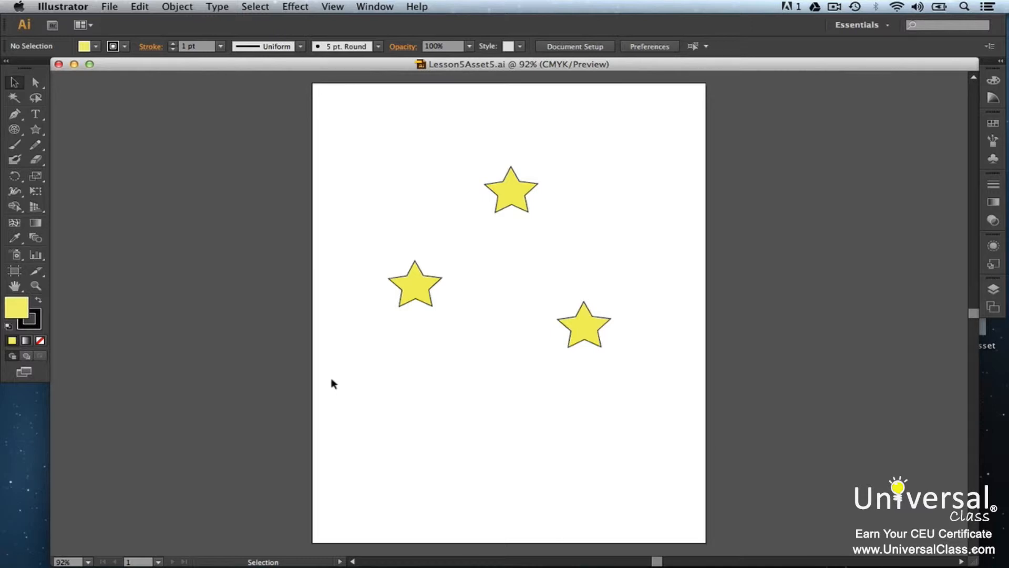
Move only the leftmost star up and to the left, to about X 1.66 in, Y 4.17 in.
{"action": "left_click", "coordinate": [411, 286]}
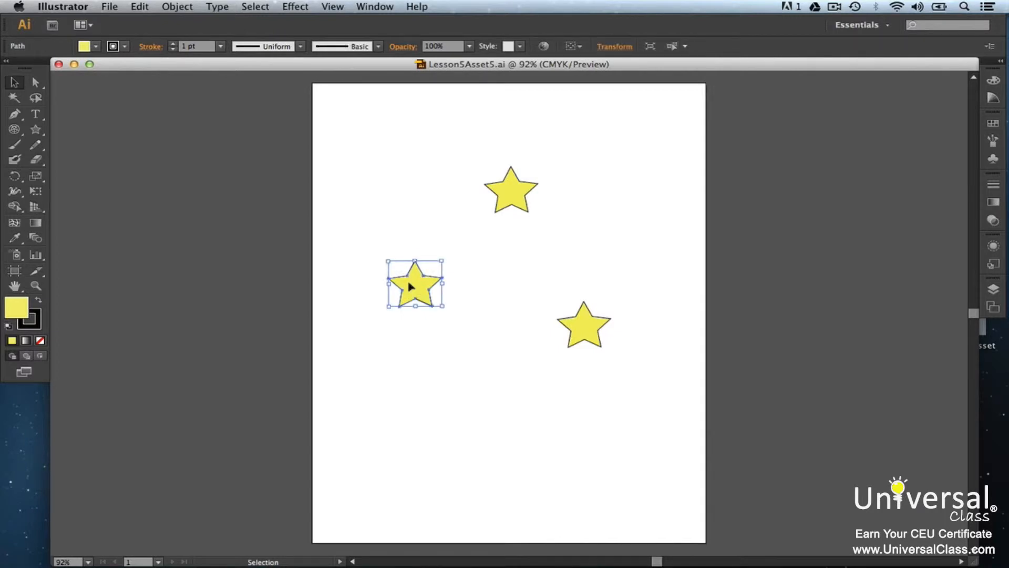
{"action": "left_click_drag", "start_coordinate": [411, 286], "coordinate": [388, 260]}
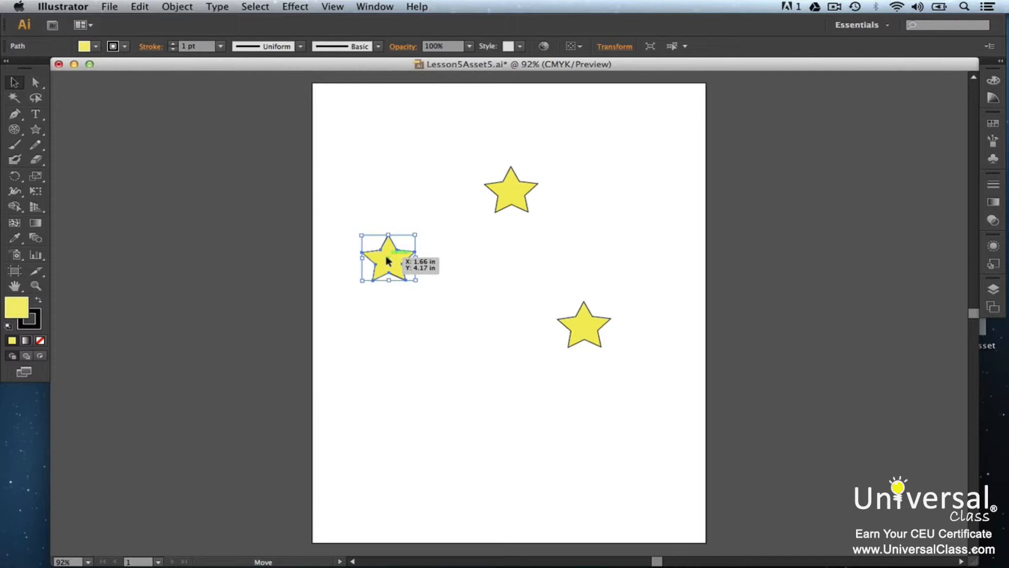
{"action": "left_click_drag", "start_coordinate": [387, 258], "coordinate": [387, 258]}
Select all three stars, group them, and move the group downward on the artboard.
{"action": "left_click_drag", "start_coordinate": [375, 179], "coordinate": [517, 349]}
{"action": "left_click_drag", "start_coordinate": [562, 365], "coordinate": [618, 380]}
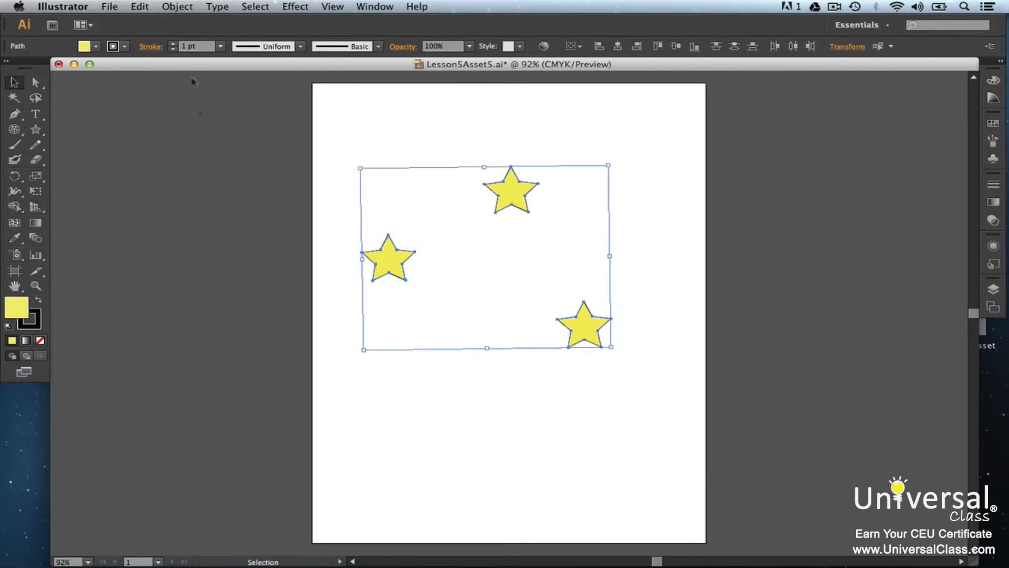
{"action": "left_click", "coordinate": [178, 7]}
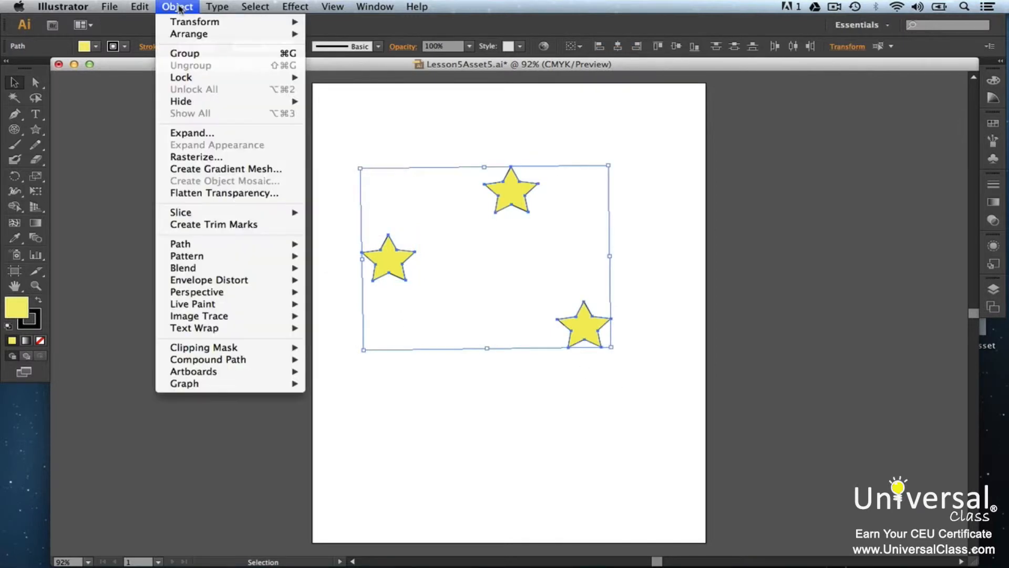
{"action": "left_click", "coordinate": [205, 54]}
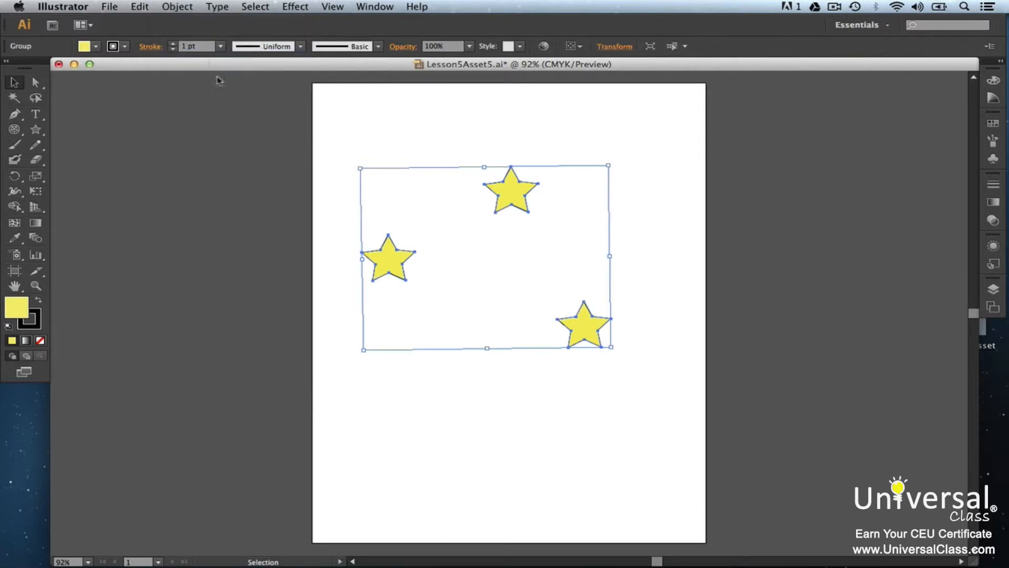
{"action": "left_click_drag", "start_coordinate": [389, 263], "coordinate": [388, 327]}
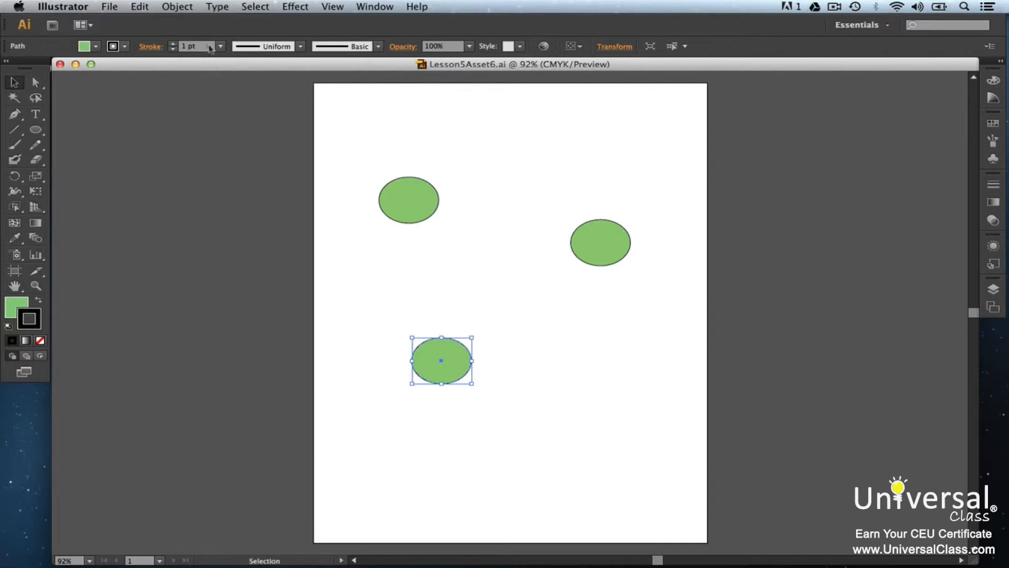
Lock the selected lower green ellipse, try to move it, and undo the lock.
{"action": "left_click", "coordinate": [187, 7]}
{"action": "mouse_move", "coordinate": [216, 77]}
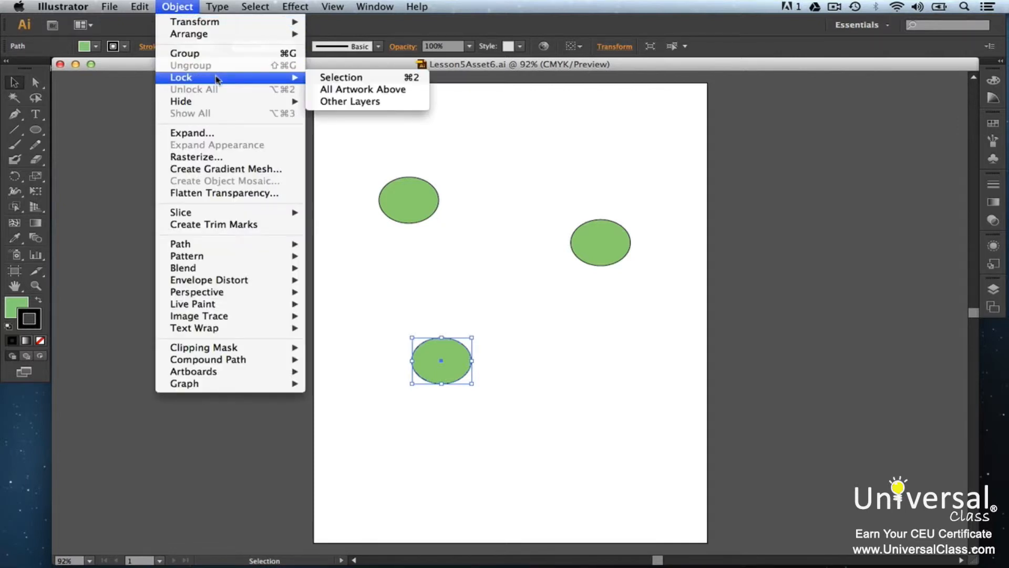
{"action": "left_click", "coordinate": [331, 80]}
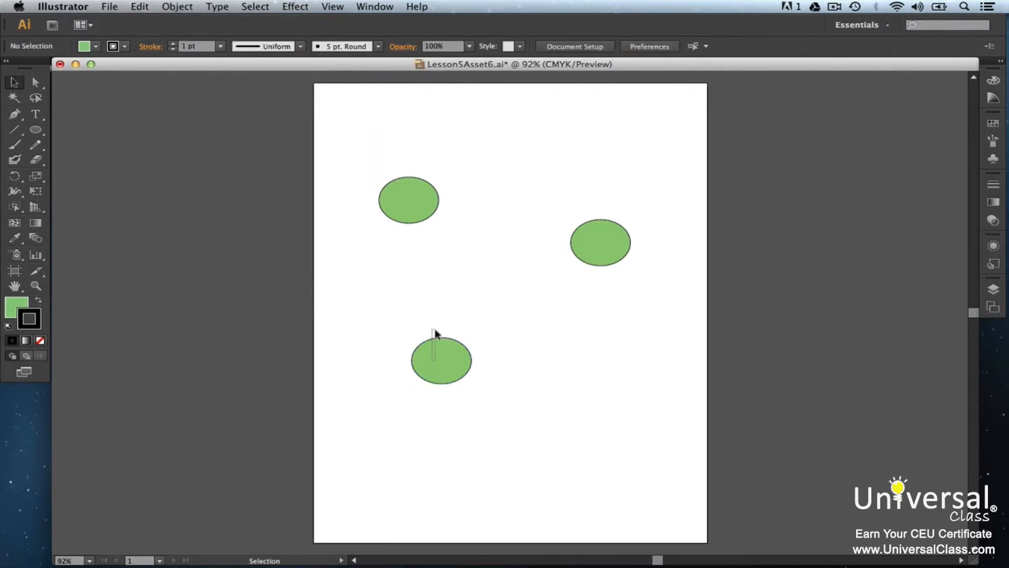
{"action": "key", "text": "super+z"}
Apply the Other Layers lock with the lower green ellipse selected, and unlock everything in the document.
{"action": "left_click", "coordinate": [178, 6]}
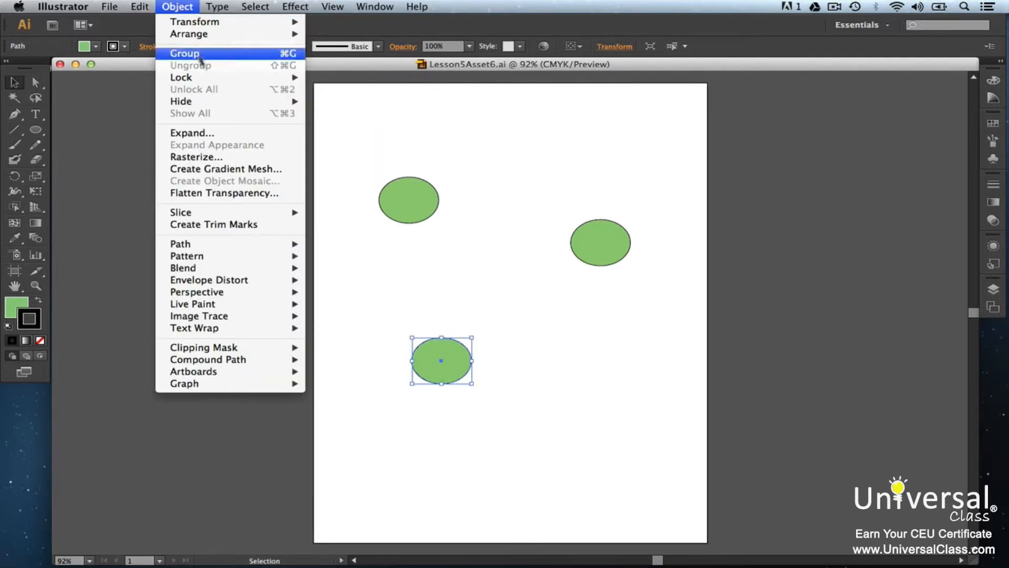
{"action": "mouse_move", "coordinate": [208, 77]}
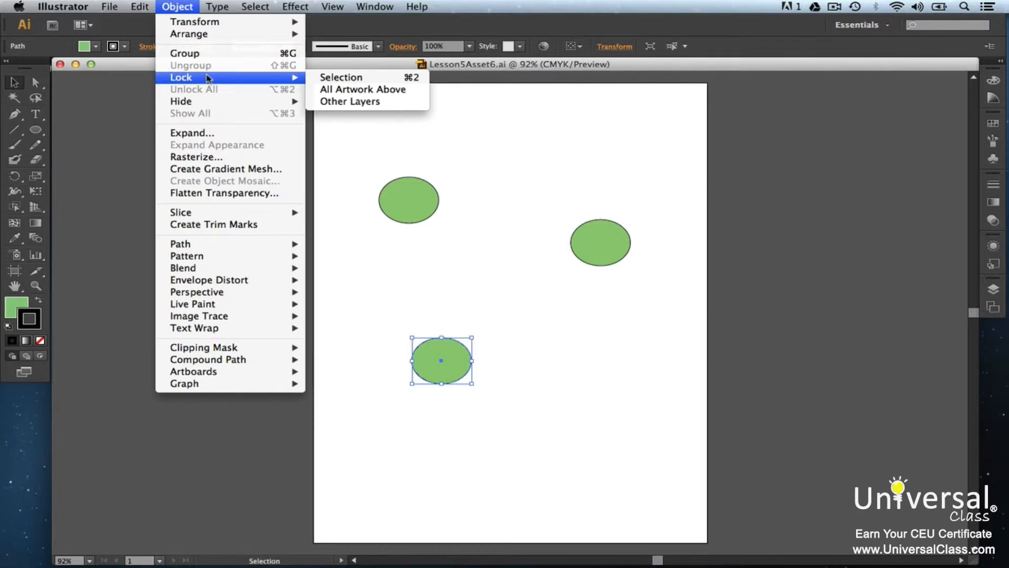
{"action": "left_click", "coordinate": [323, 102]}
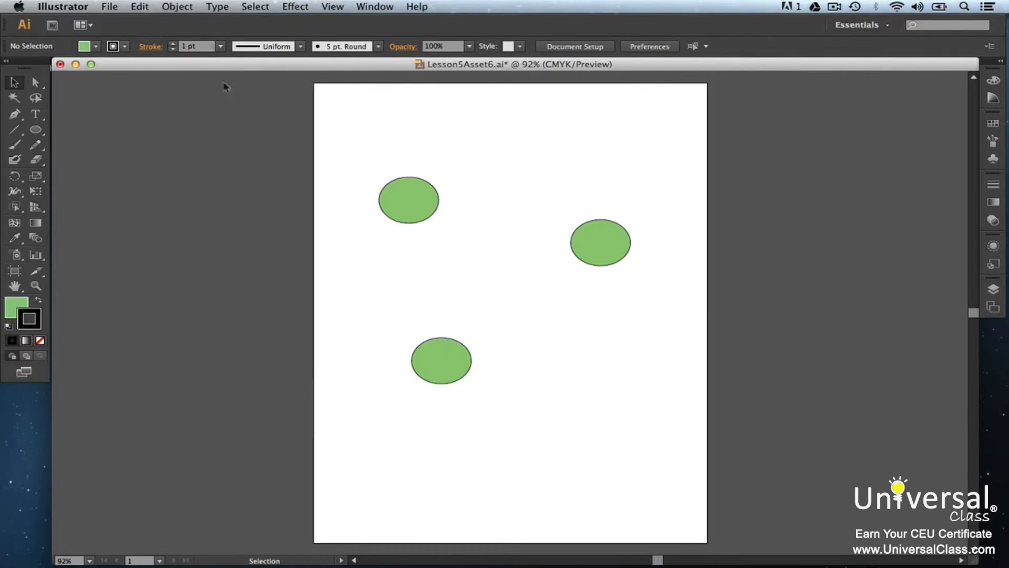
{"action": "left_click", "coordinate": [192, 7]}
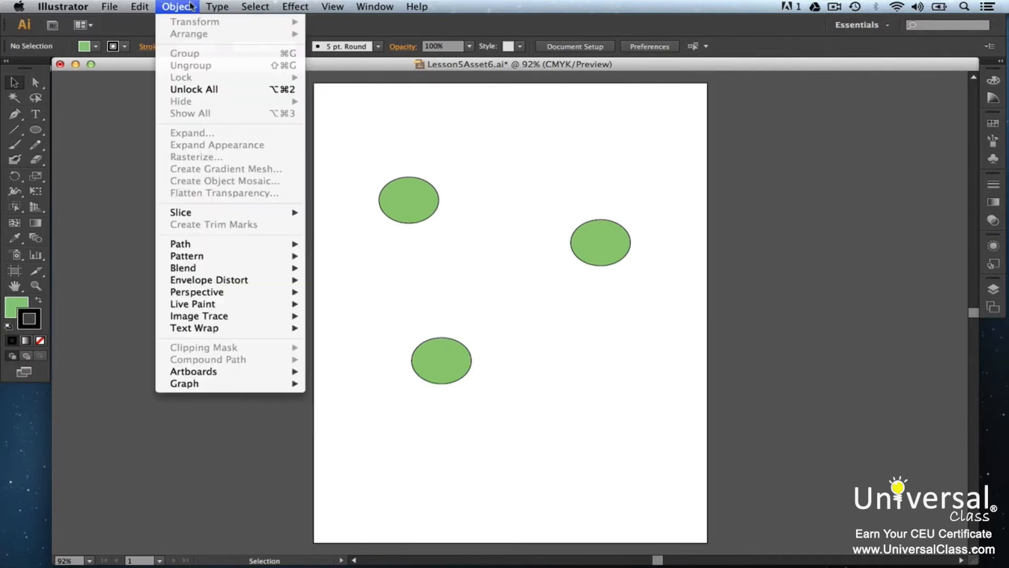
{"action": "left_click", "coordinate": [214, 90]}
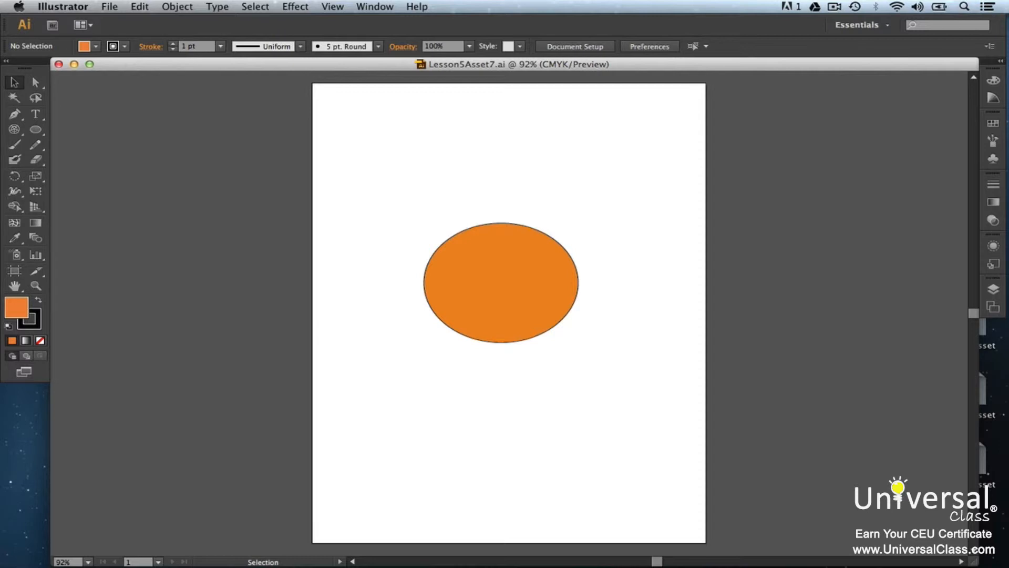
Enlarge the orange ellipse with Free Transform by pulling its lower-right corner outward.
{"action": "left_click", "coordinate": [470, 297]}
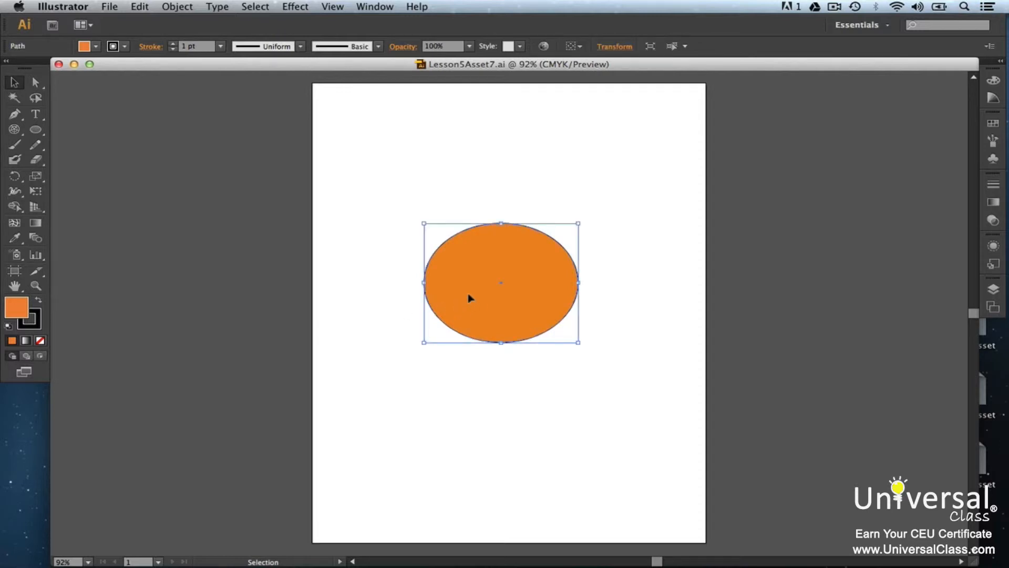
{"action": "left_click", "coordinate": [35, 191]}
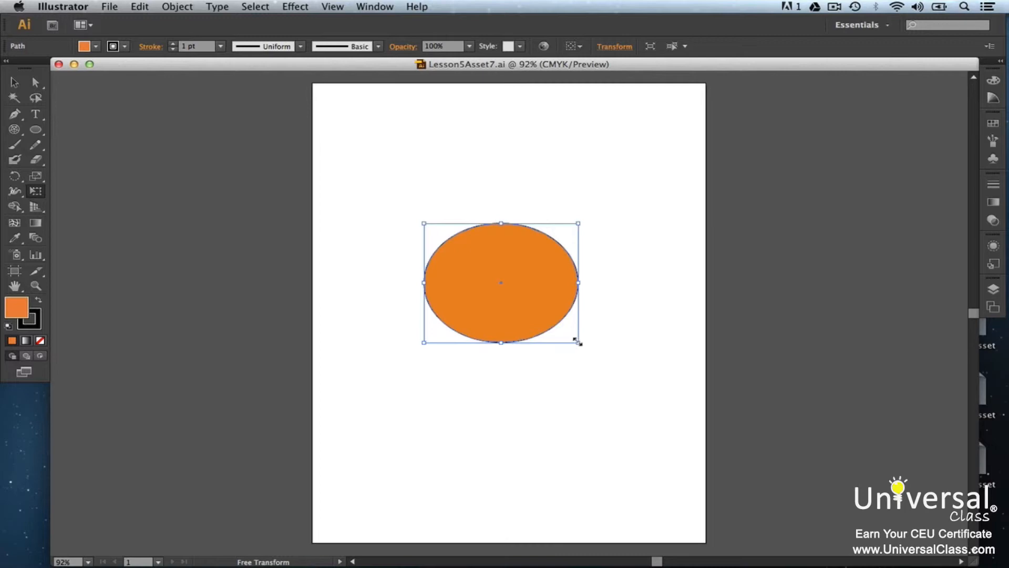
{"action": "left_click_drag", "start_coordinate": [576, 345], "coordinate": [579, 346]}
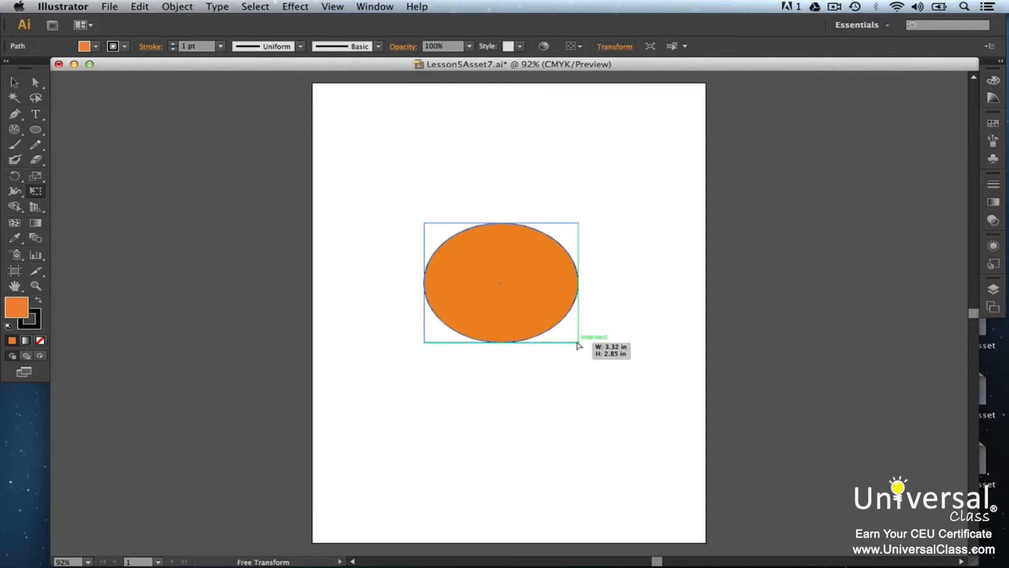
{"action": "left_click_drag", "start_coordinate": [578, 345], "coordinate": [618, 392]}
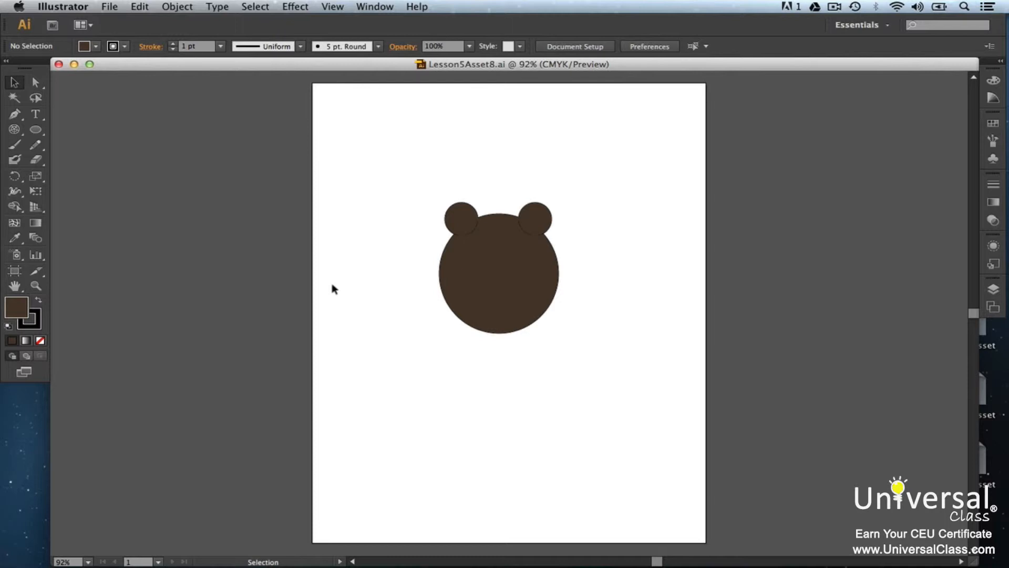
Select the bear's left ear circle together with the head circle and activate the Shape Builder tool.
{"action": "left_click", "coordinate": [462, 219]}
{"action": "left_click", "coordinate": [461, 259], "text": "shift"}
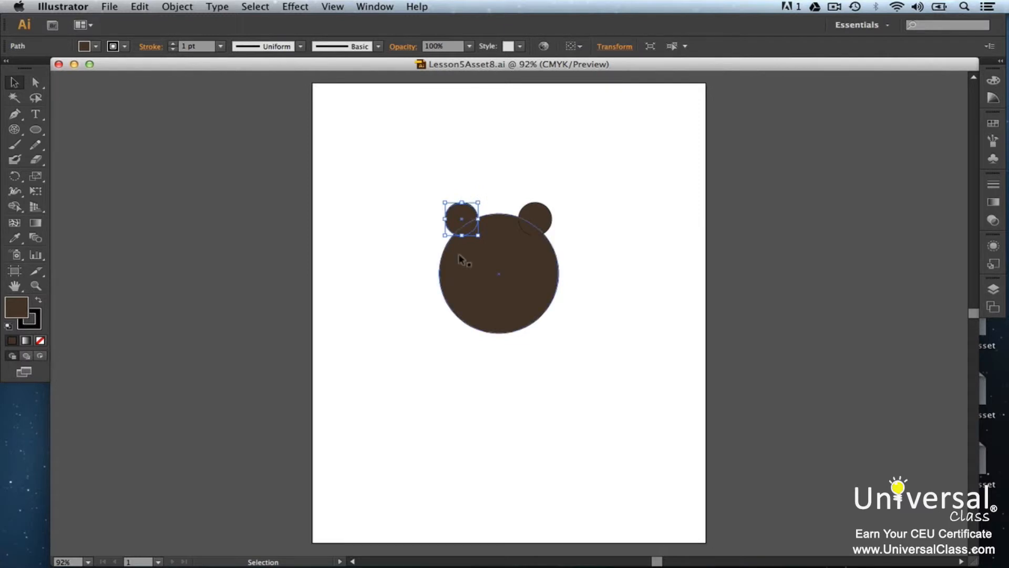
{"action": "left_click", "coordinate": [460, 258], "text": "shift"}
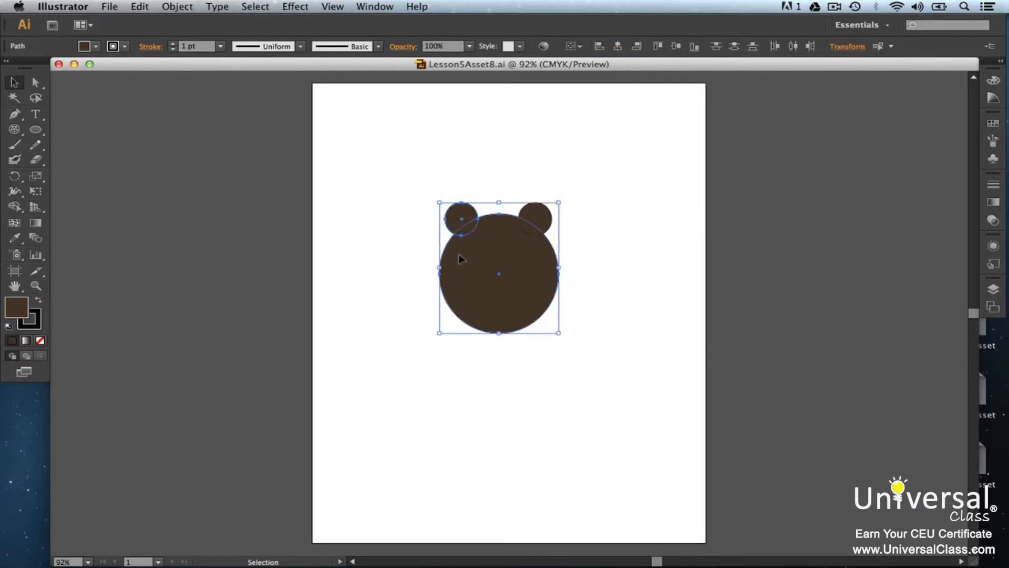
{"action": "left_click", "coordinate": [15, 206]}
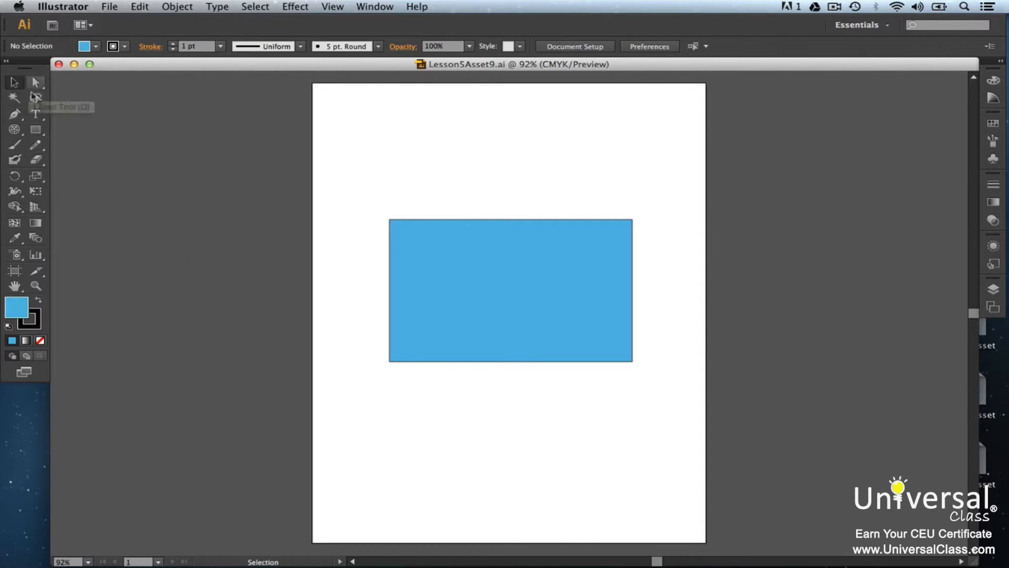
Start a Make with Warp envelope distortion on the blue rectangle and choose the Bulge style.
{"action": "left_click", "coordinate": [506, 301]}
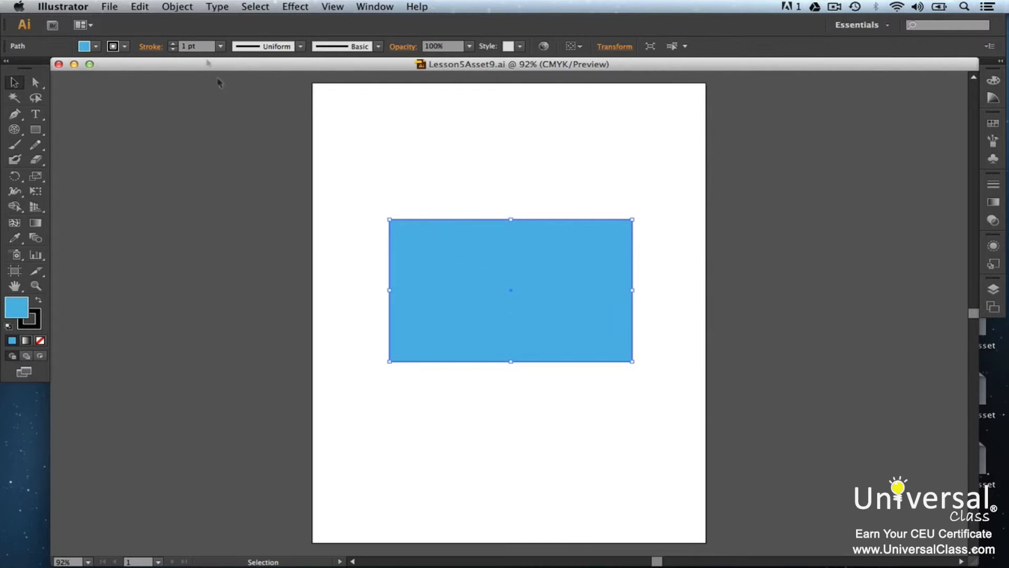
{"action": "left_click", "coordinate": [190, 6]}
{"action": "mouse_move", "coordinate": [263, 283]}
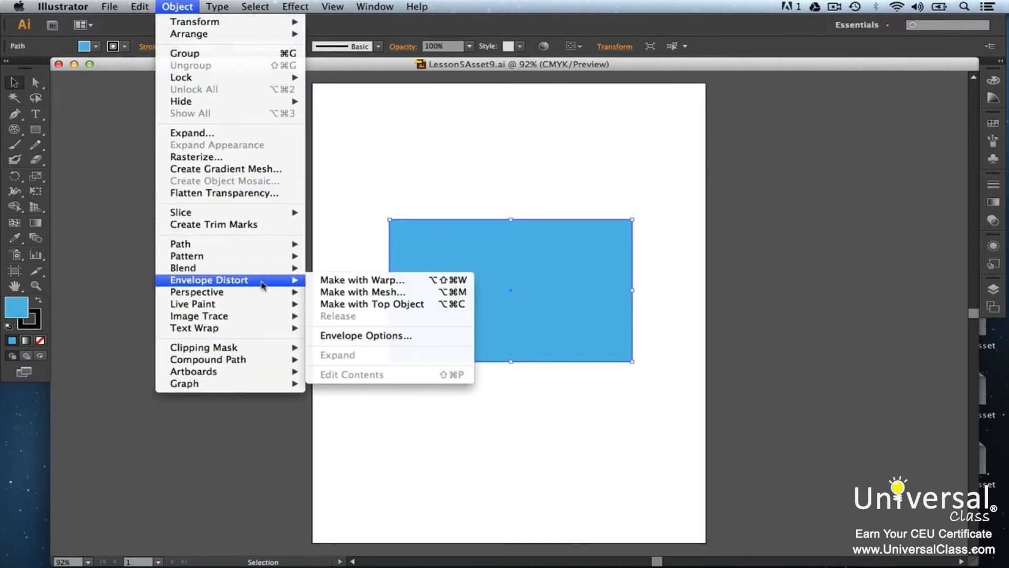
{"action": "left_click", "coordinate": [314, 281]}
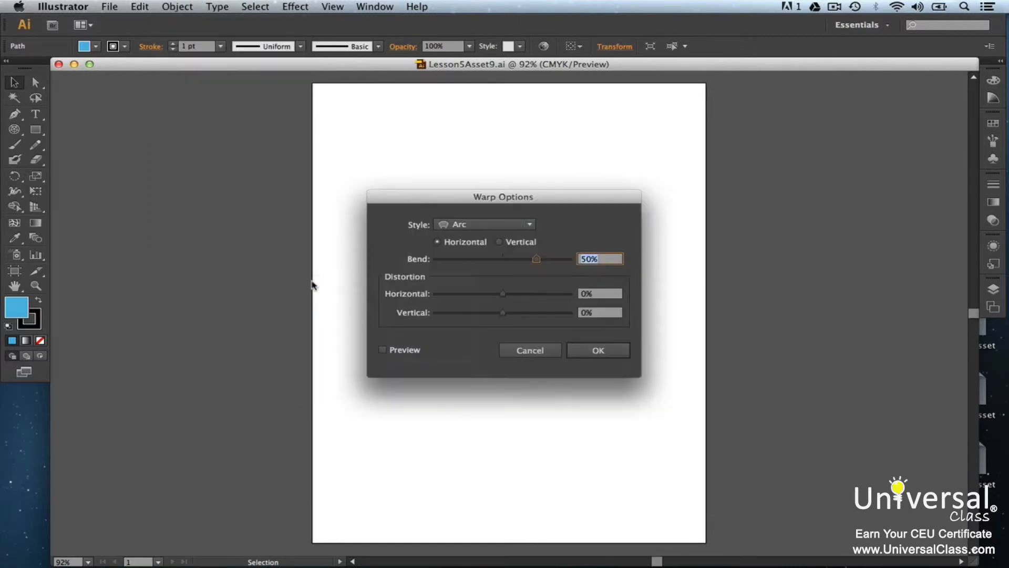
{"action": "left_click_drag", "start_coordinate": [559, 199], "coordinate": [275, 136]}
{"action": "left_click", "coordinate": [247, 161]}
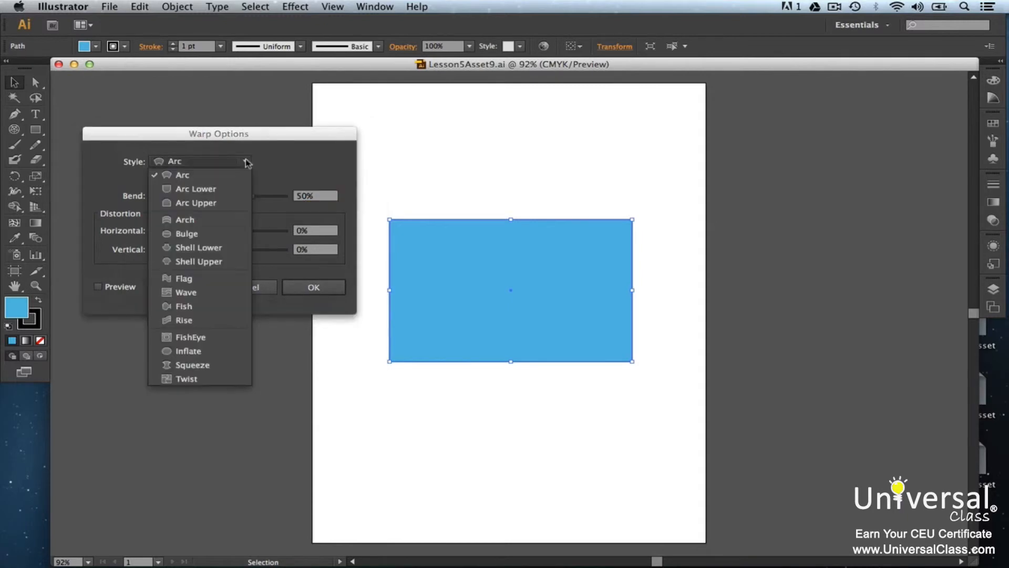
{"action": "left_click", "coordinate": [225, 237]}
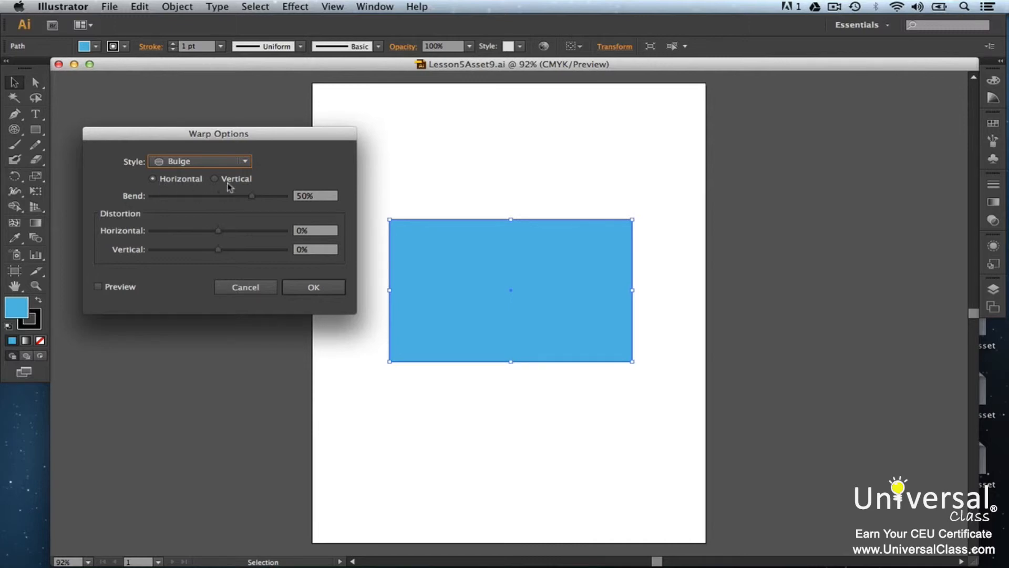
Set the bulge warp to Vertical with 24% horizontal and -22% vertical distortion, preview it, and apply it.
{"action": "left_click_drag", "start_coordinate": [219, 232], "coordinate": [227, 235]}
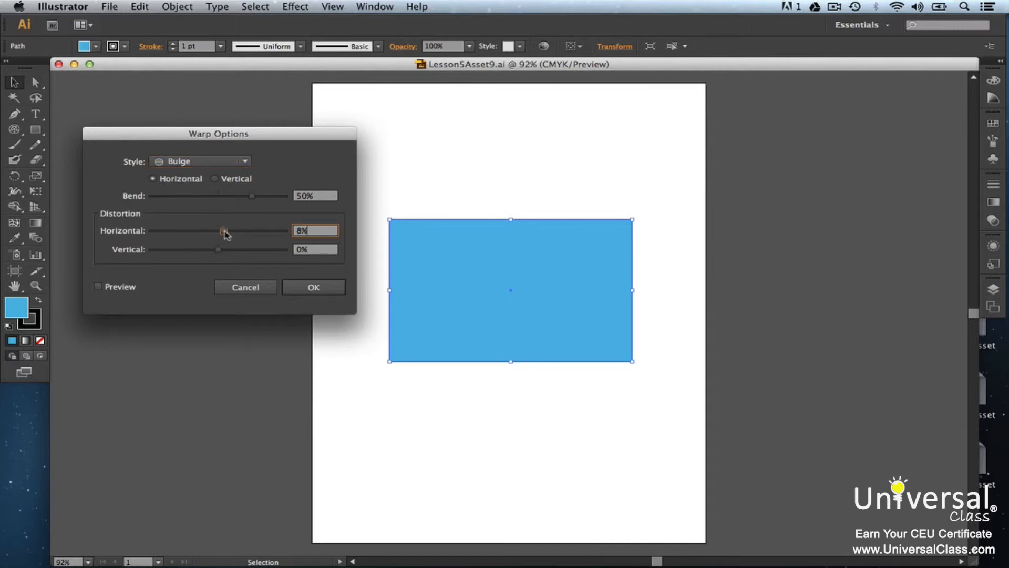
{"action": "left_click", "coordinate": [98, 287]}
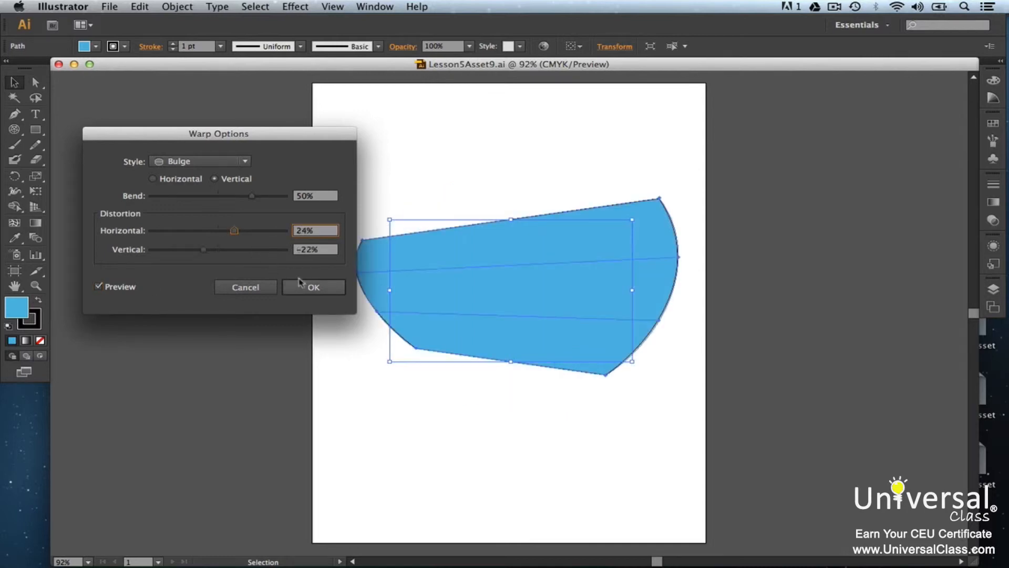
{"action": "left_click", "coordinate": [310, 287]}
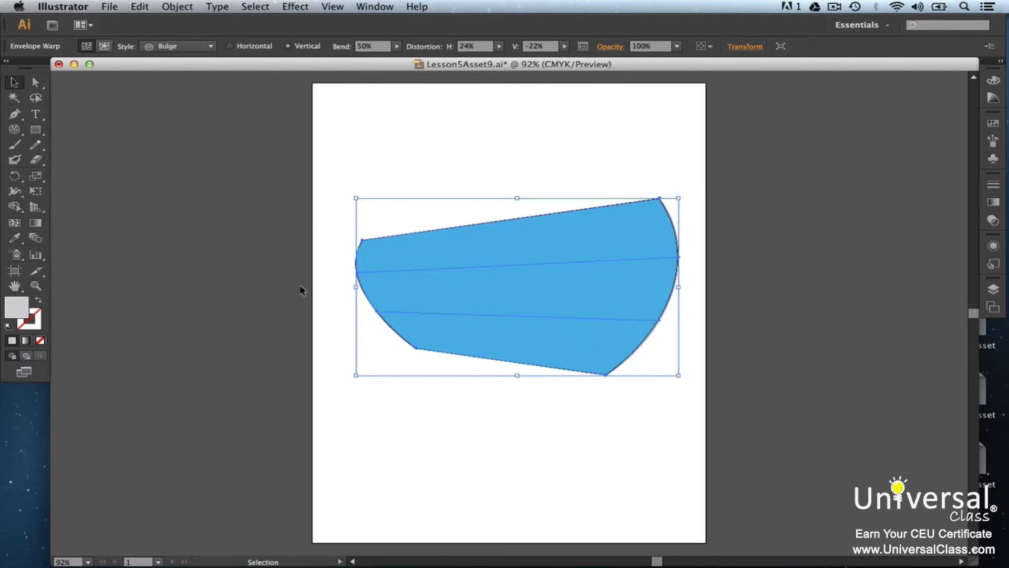
Use the Mesh tool to pull the warped shape's lower-left and upper-right corners inward, and delete the mesh point on its right edge.
{"action": "left_click", "coordinate": [15, 224]}
{"action": "left_click_drag", "start_coordinate": [421, 349], "coordinate": [500, 331]}
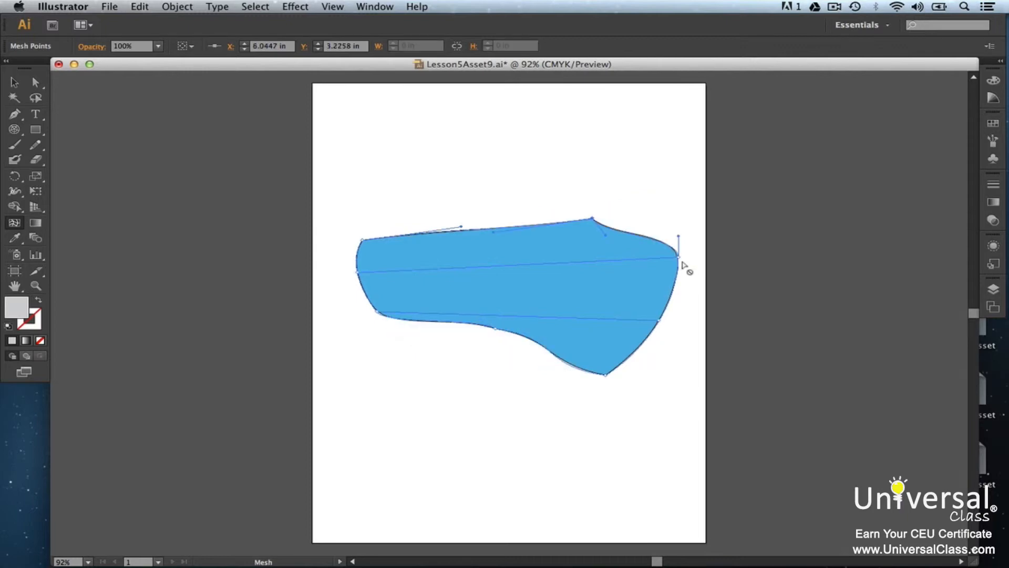
{"action": "left_click", "coordinate": [679, 258]}
{"action": "key", "text": "Delete"}
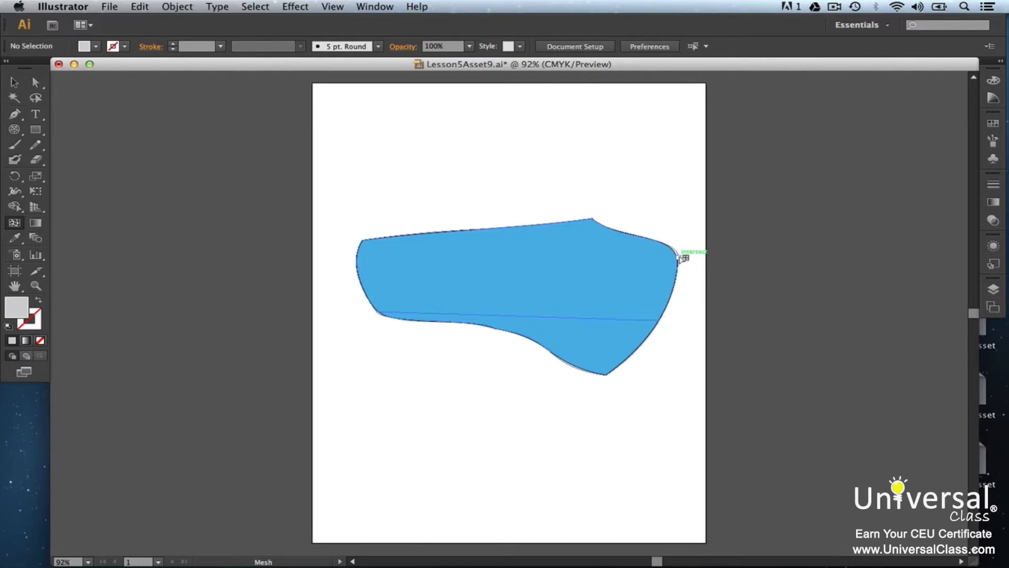
Add a mesh point on the shape's upper-right edge, and adjust the fidelity with preview enabled in Envelope Options.
{"action": "left_click", "coordinate": [636, 236]}
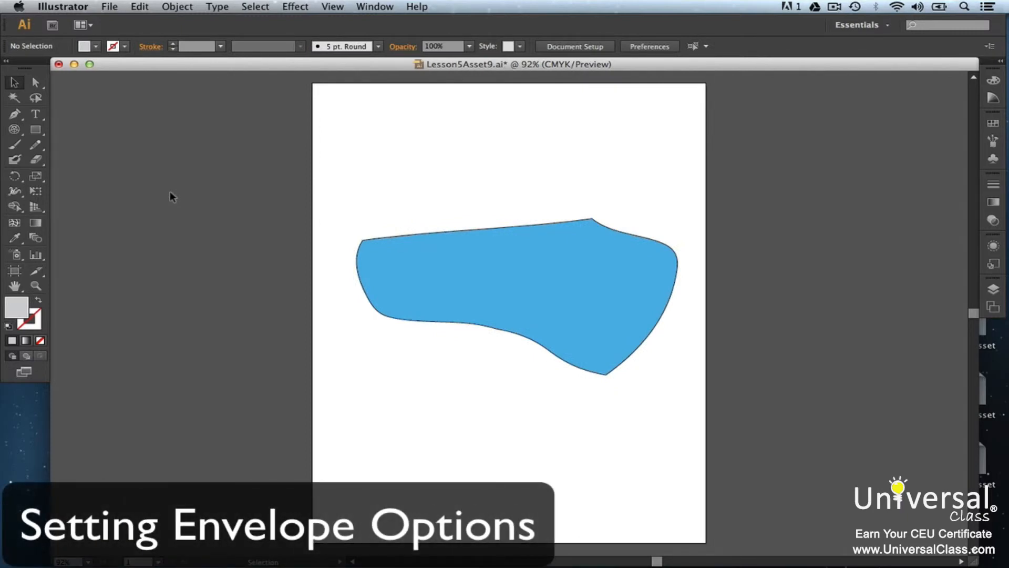
{"action": "left_click", "coordinate": [179, 7]}
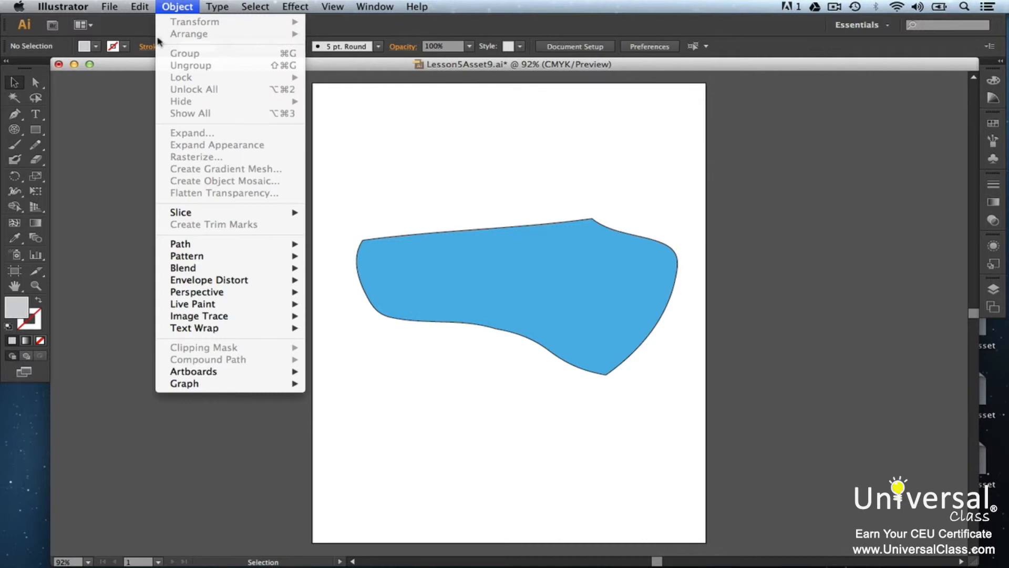
{"action": "mouse_move", "coordinate": [252, 280]}
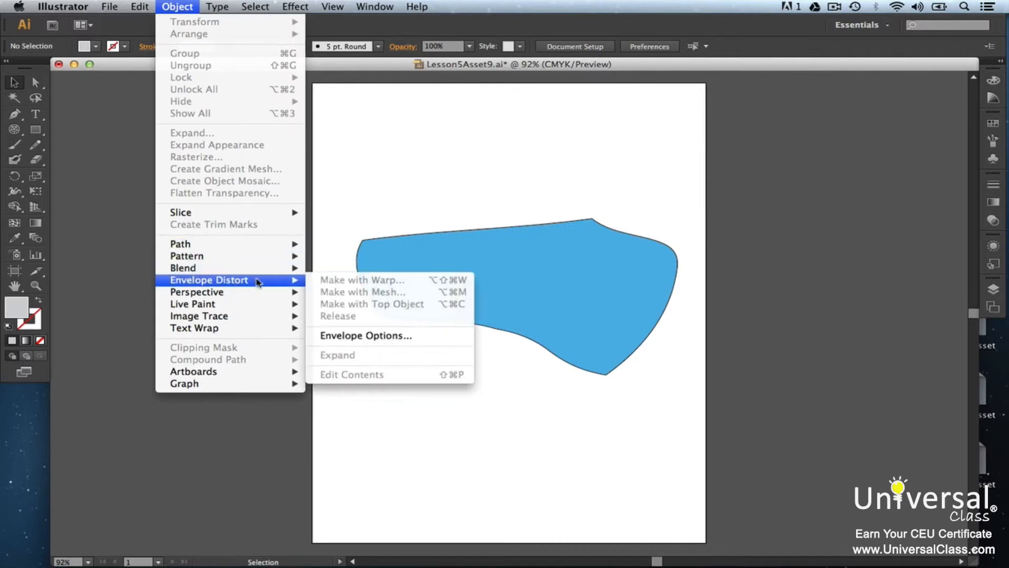
{"action": "left_click", "coordinate": [336, 336]}
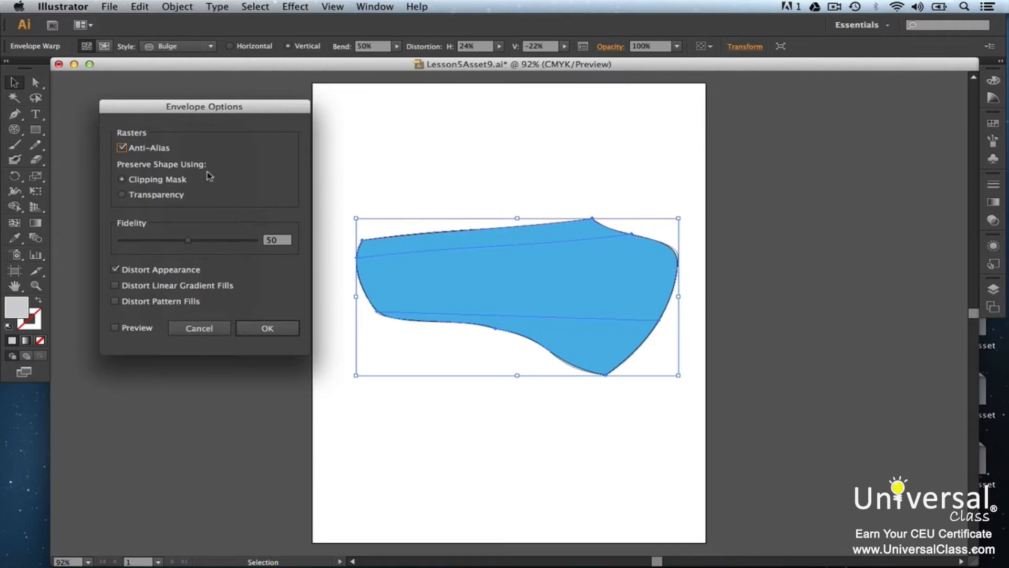
{"action": "left_click", "coordinate": [188, 243]}
{"action": "left_click_drag", "start_coordinate": [188, 245], "coordinate": [186, 241]}
{"action": "left_click", "coordinate": [115, 328]}
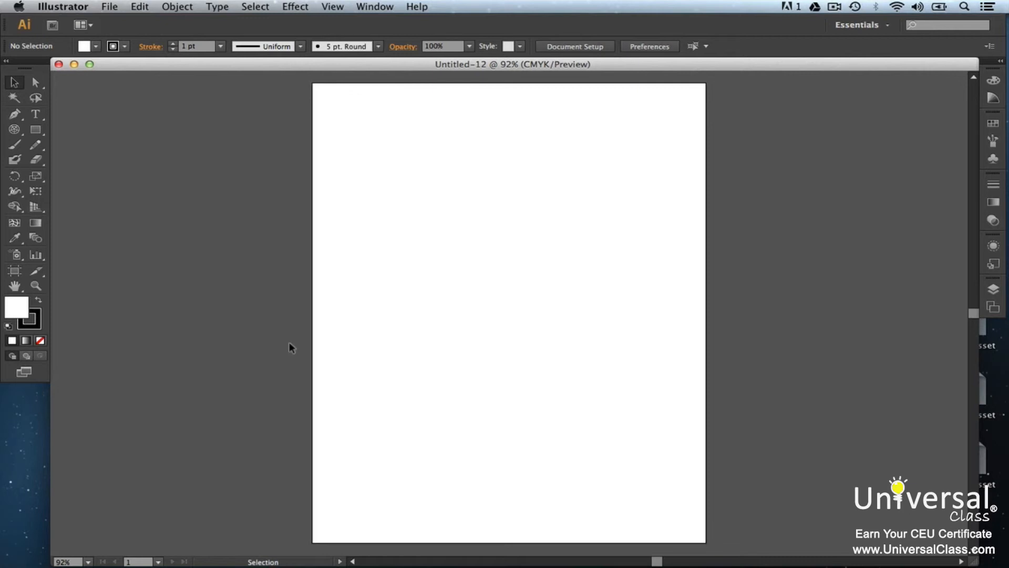
Display the two-point perspective grid on the blank artboard and look through the one, two and three point perspective presets.
{"action": "left_click", "coordinate": [35, 207]}
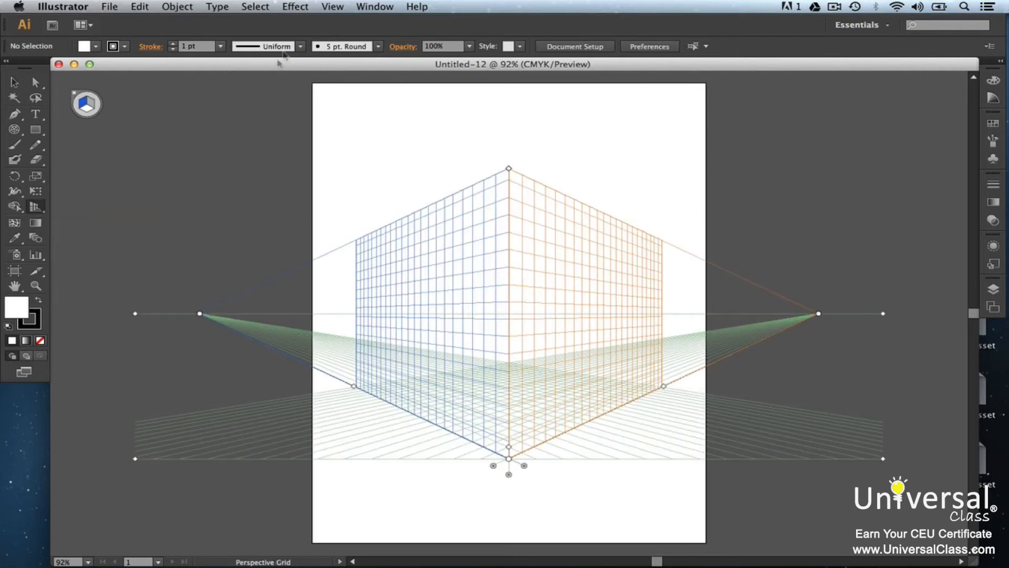
{"action": "left_click", "coordinate": [333, 6]}
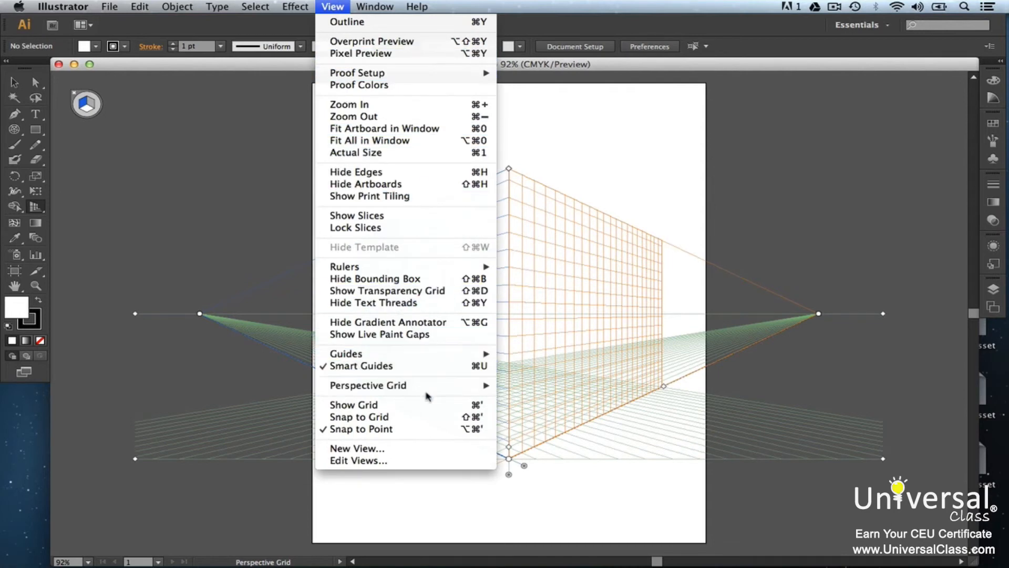
{"action": "mouse_move", "coordinate": [432, 387]}
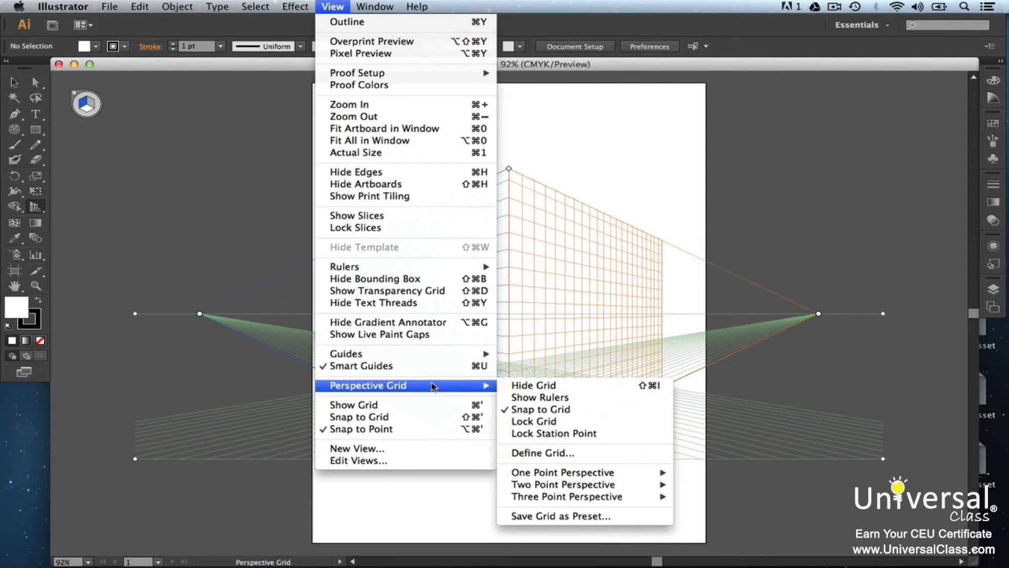
{"action": "mouse_move", "coordinate": [526, 471]}
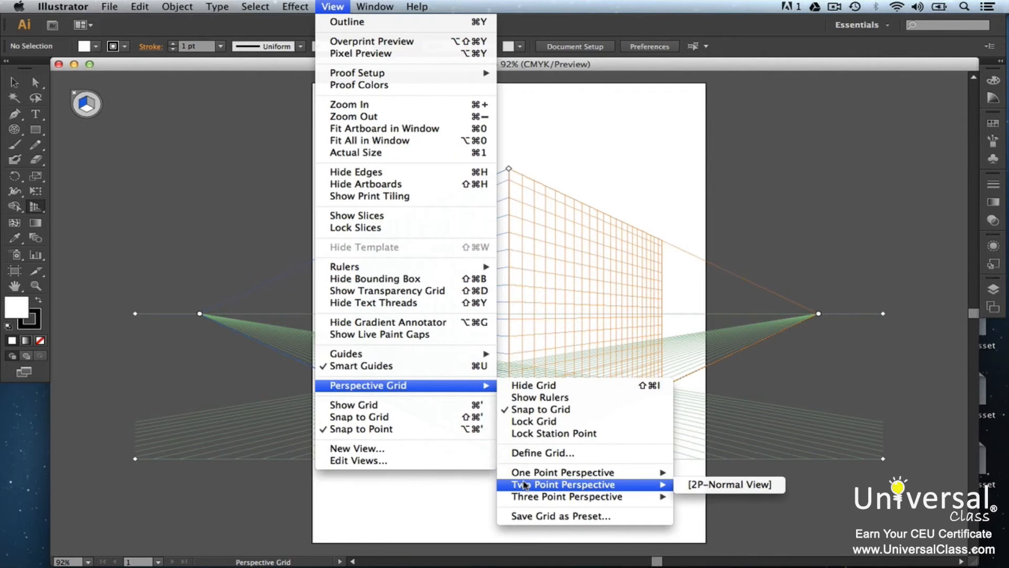
{"action": "left_click", "coordinate": [730, 497]}
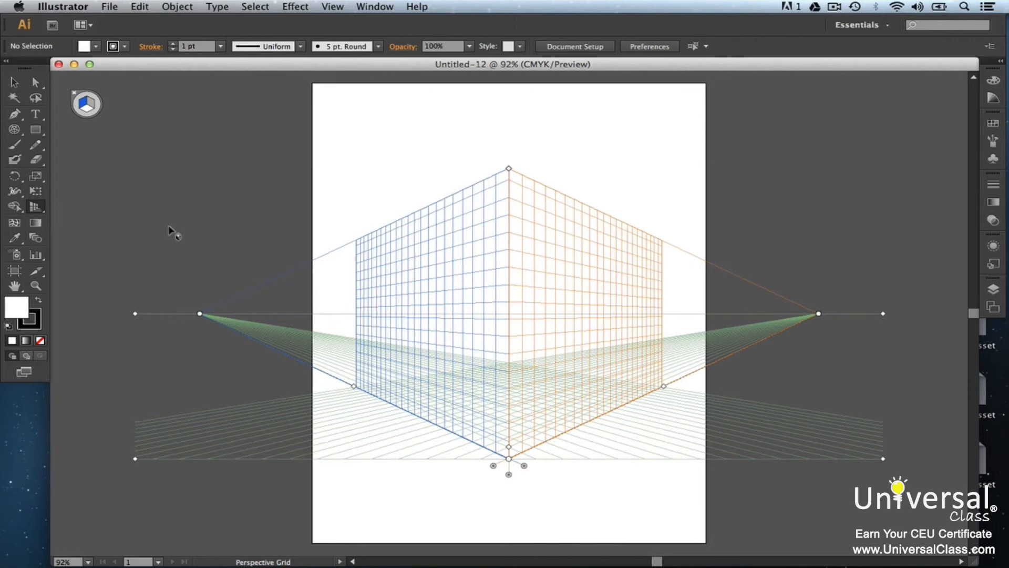
Draw a rectangle covering the left plane of the perspective grid and fill it with light blue.
{"action": "key", "text": "m"}
{"action": "left_click_drag", "start_coordinate": [356, 238], "coordinate": [514, 463]}
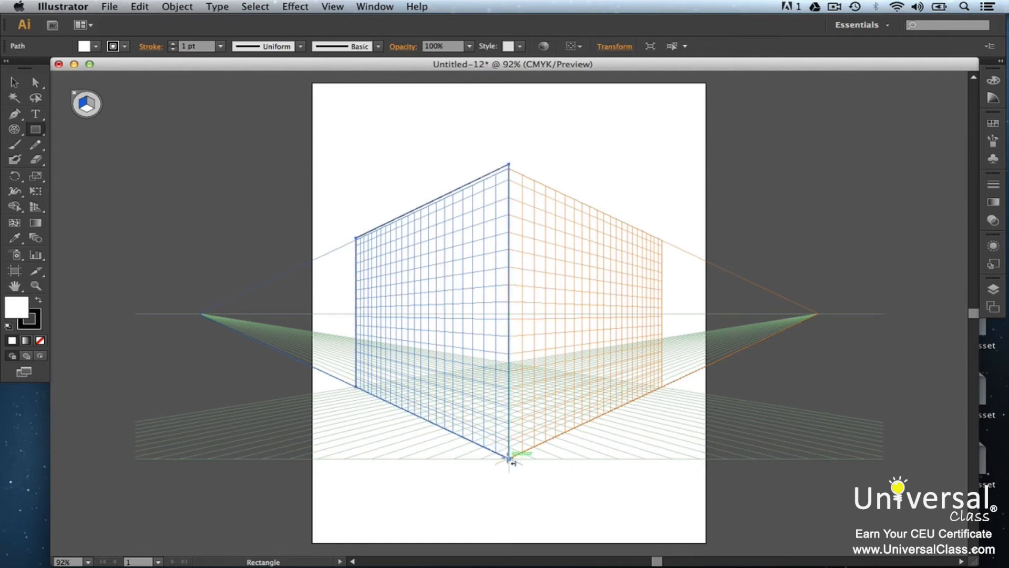
{"action": "double_click", "coordinate": [19, 310]}
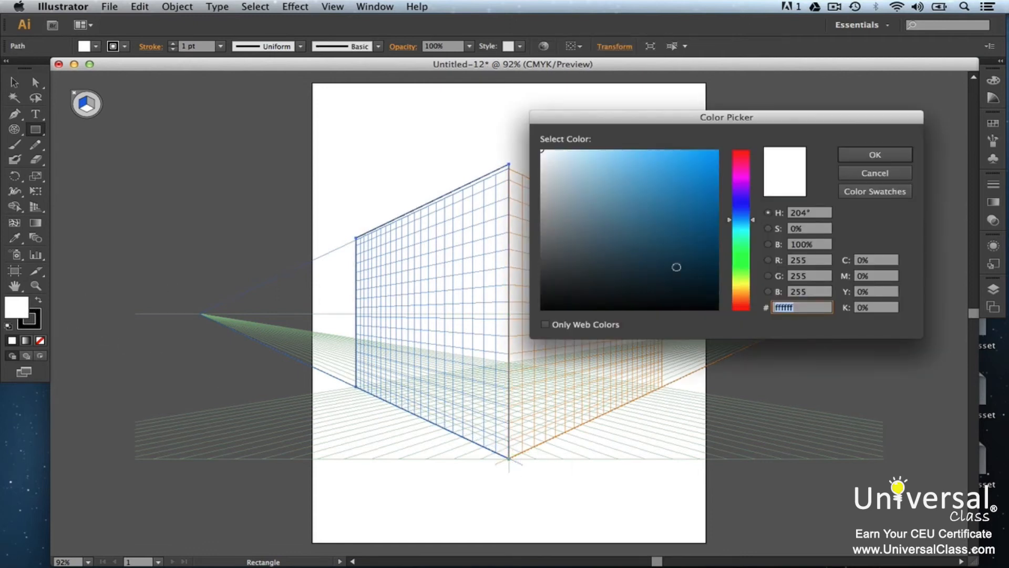
{"action": "left_click", "coordinate": [666, 158]}
{"action": "left_click", "coordinate": [862, 156]}
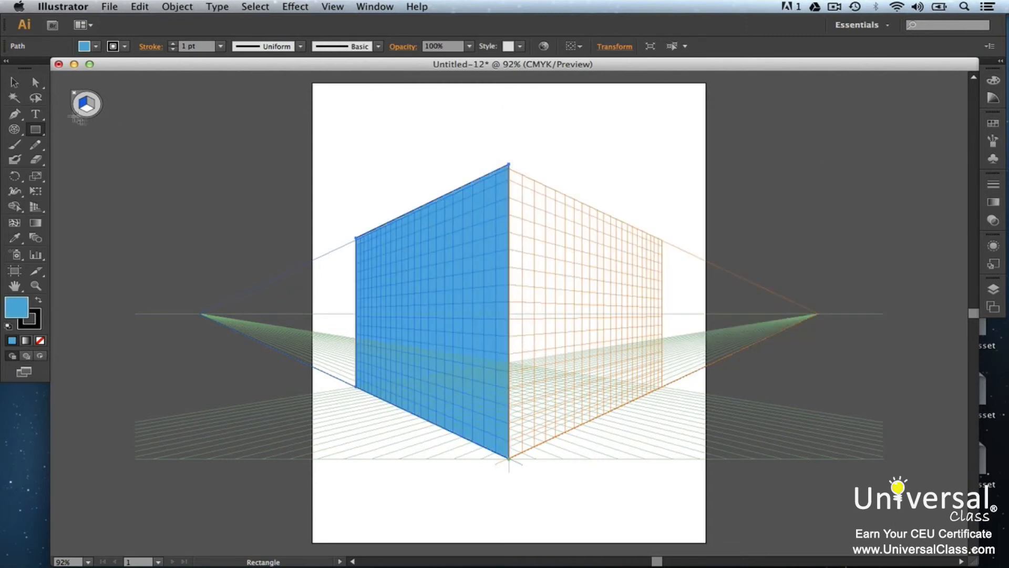
Make the right grid plane active and draw a light blue rectangle covering it, starting from the shared vertical edge.
{"action": "left_click", "coordinate": [33, 207]}
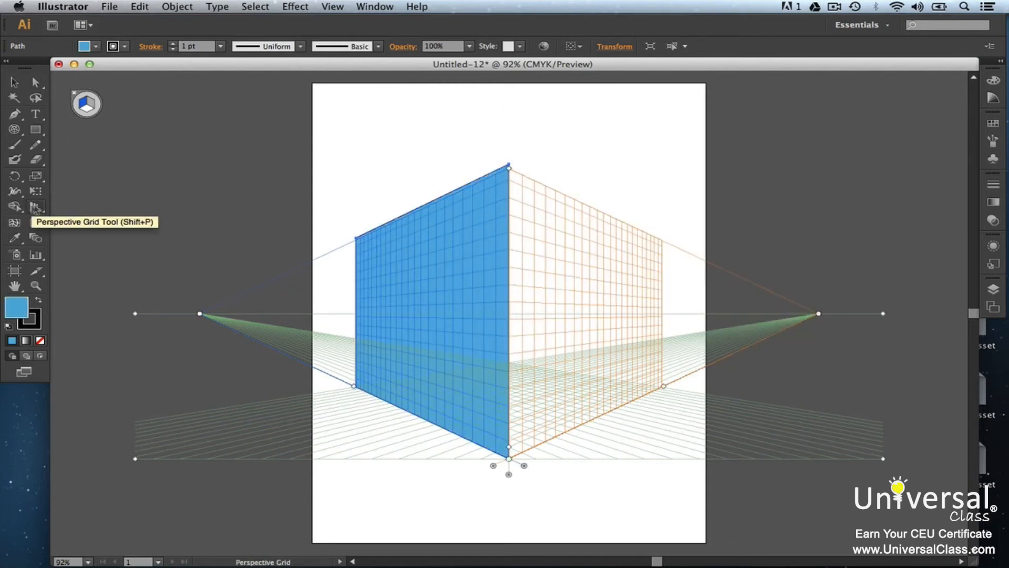
{"action": "left_click", "coordinate": [91, 104]}
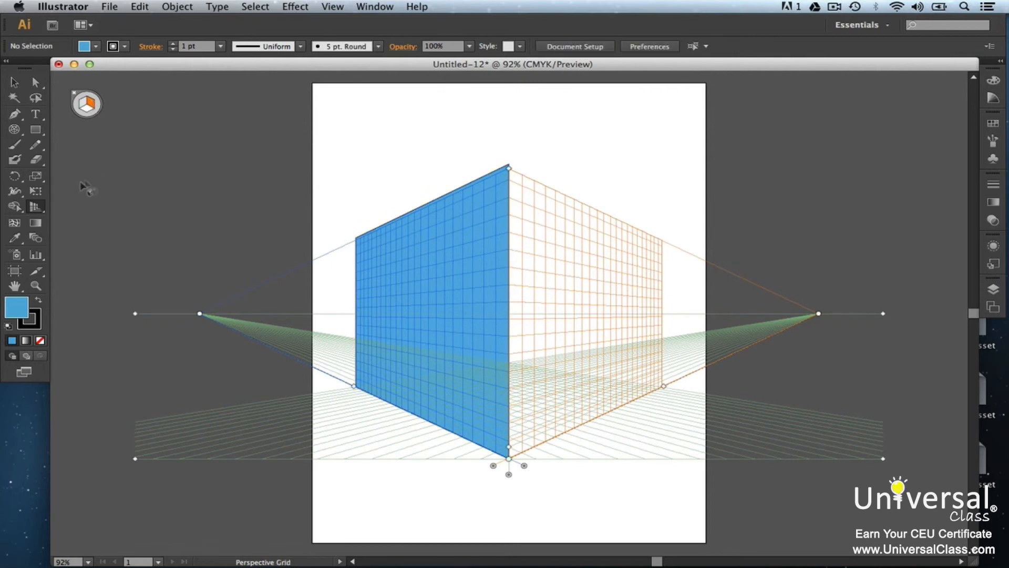
{"action": "left_click", "coordinate": [35, 129]}
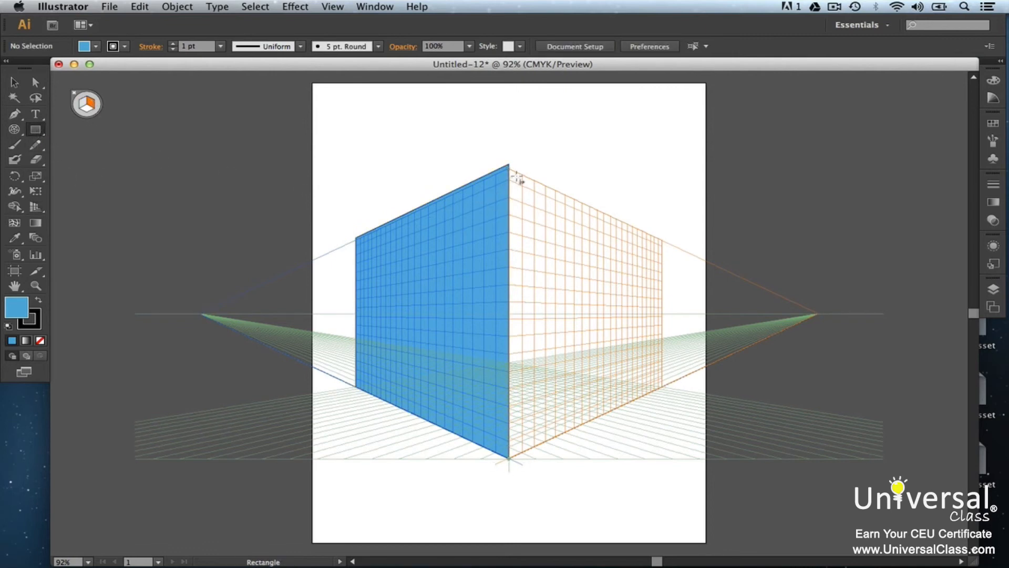
{"action": "left_click_drag", "start_coordinate": [508, 164], "coordinate": [663, 389]}
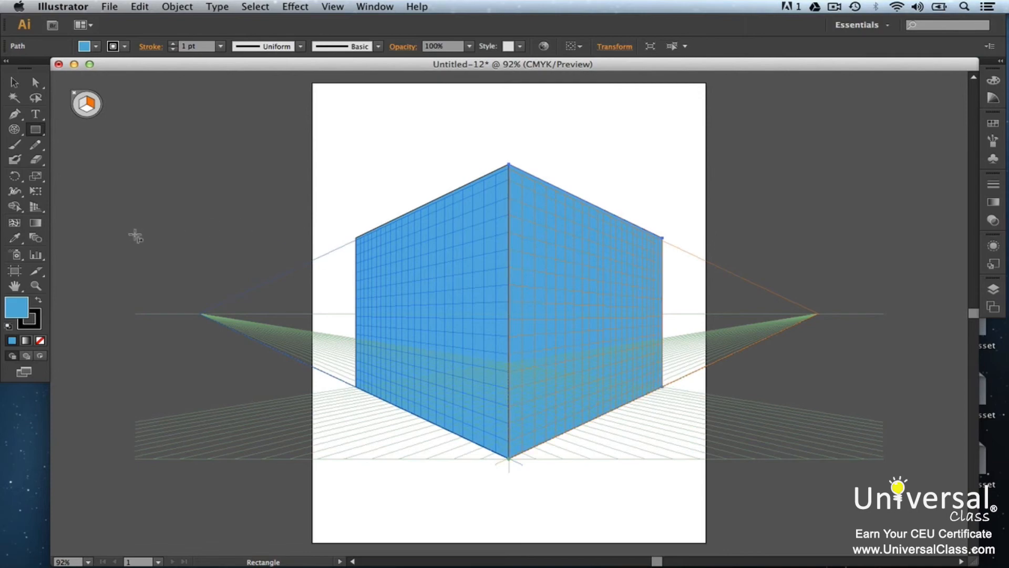
Try moving the perspective grid away from the blue box and adjusting its left extent, plane position and cell size.
{"action": "left_click", "coordinate": [40, 207]}
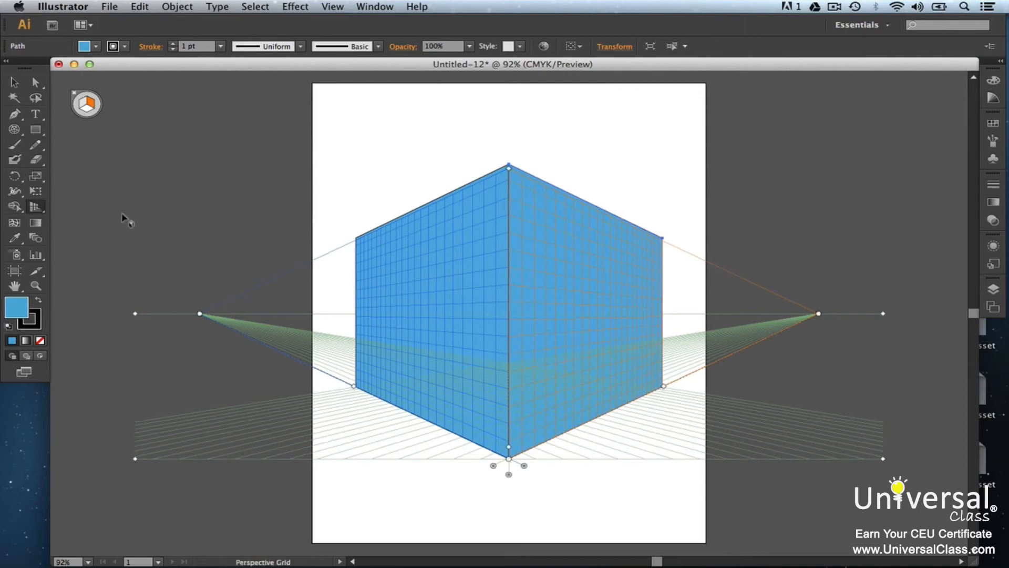
{"action": "left_click_drag", "start_coordinate": [136, 459], "coordinate": [159, 409]}
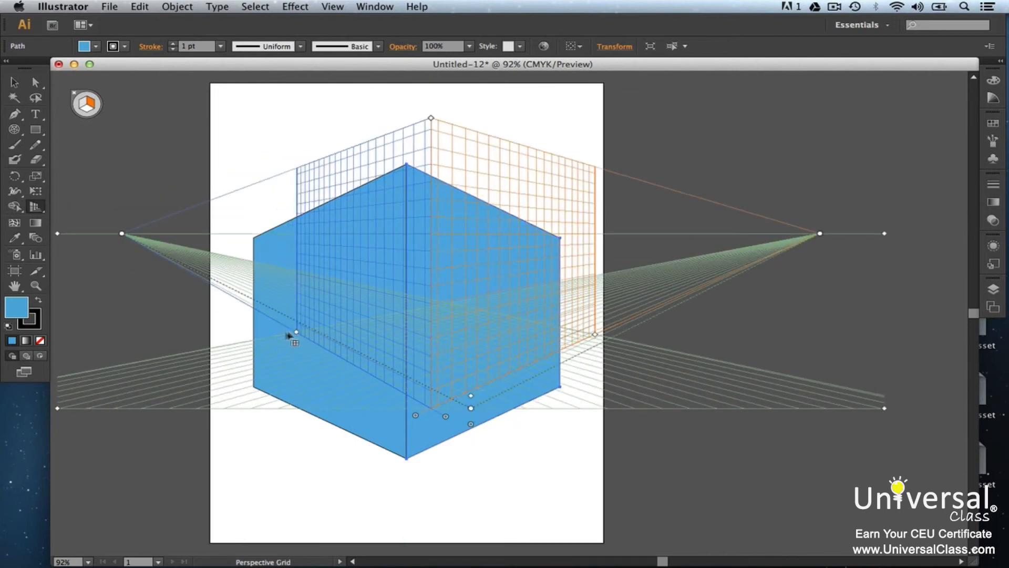
{"action": "left_click_drag", "start_coordinate": [288, 334], "coordinate": [328, 362]}
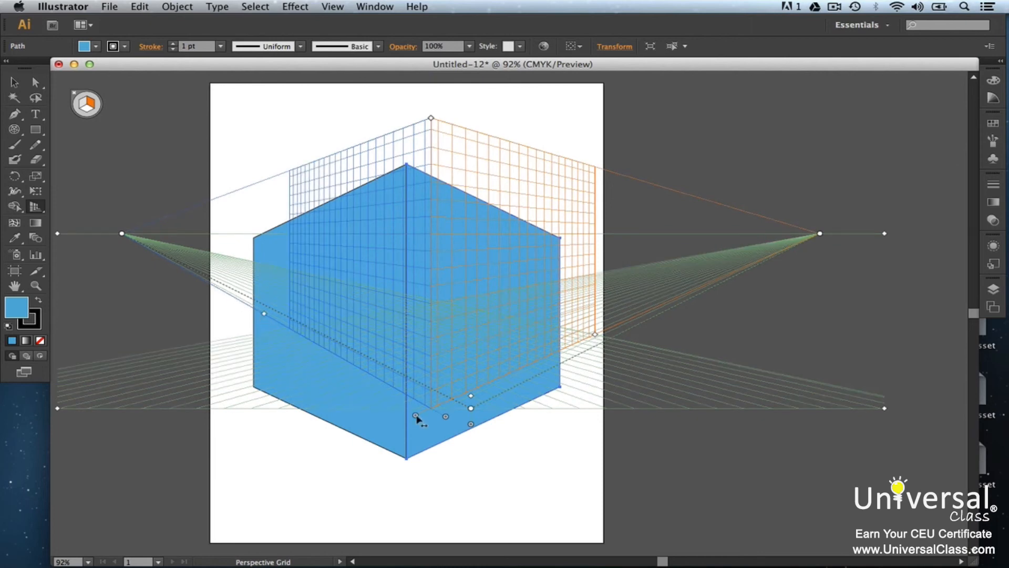
{"action": "mouse_move", "coordinate": [416, 418]}
{"action": "left_mouse_down"}
{"action": "mouse_move", "coordinate": [377, 417]}
{"action": "mouse_move", "coordinate": [449, 411]}
{"action": "mouse_move", "coordinate": [486, 439]}
{"action": "mouse_move", "coordinate": [416, 415]}
{"action": "left_mouse_up"}
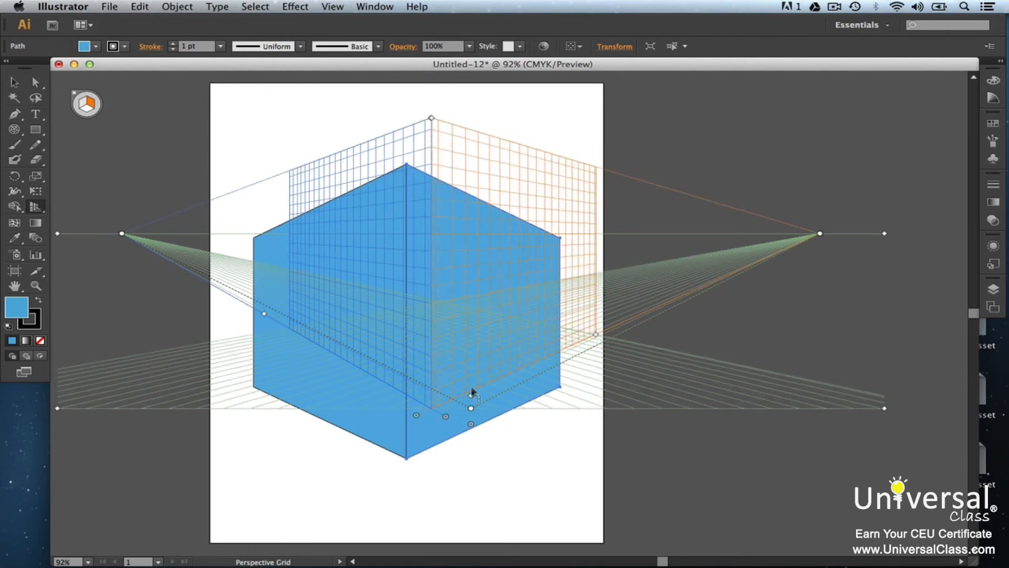
{"action": "left_click_drag", "start_coordinate": [471, 395], "coordinate": [431, 389]}
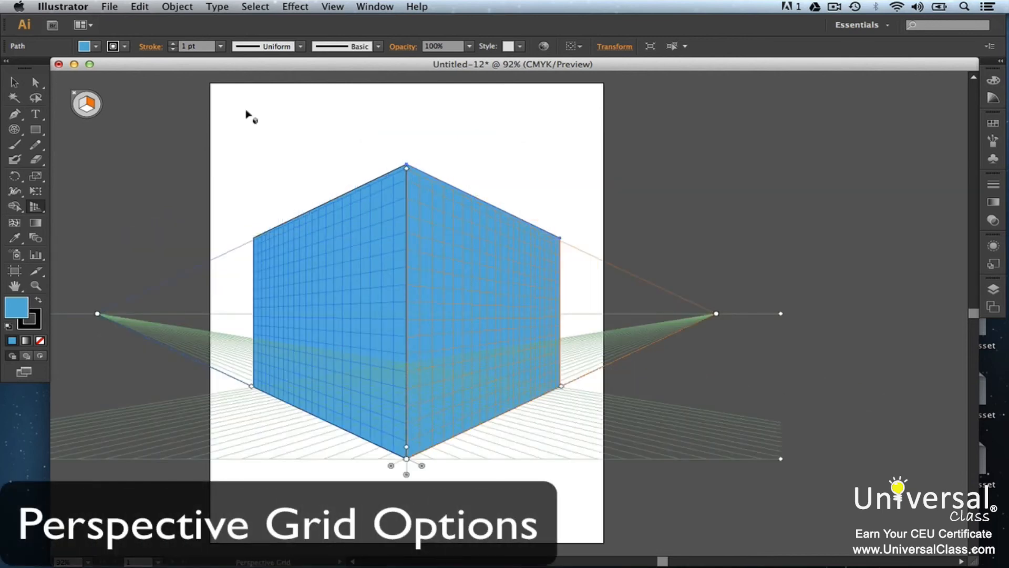
Show the rulers on the perspective grid, and review and accept the Perspective Grid Options.
{"action": "left_click", "coordinate": [332, 6]}
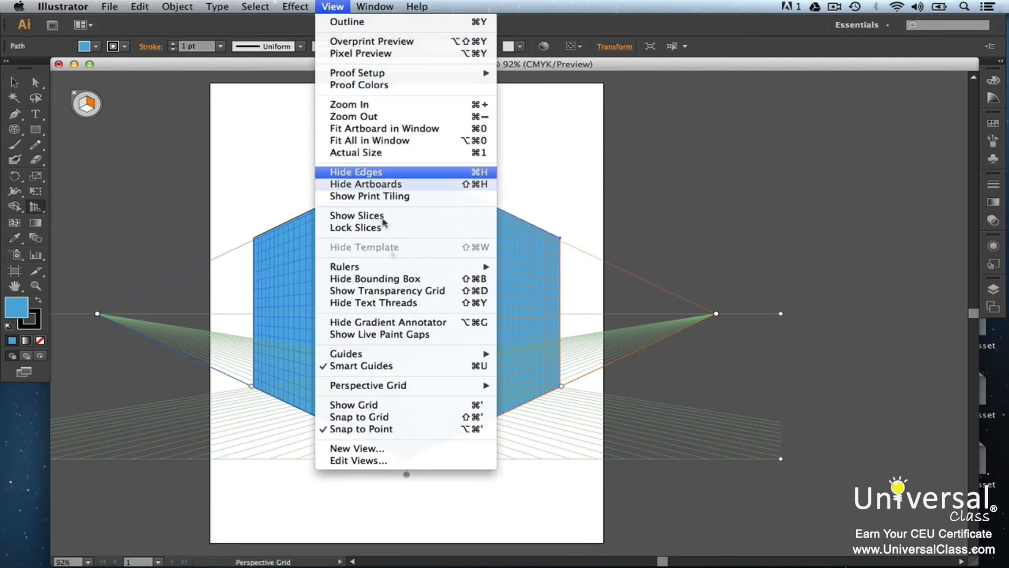
{"action": "mouse_move", "coordinate": [435, 384]}
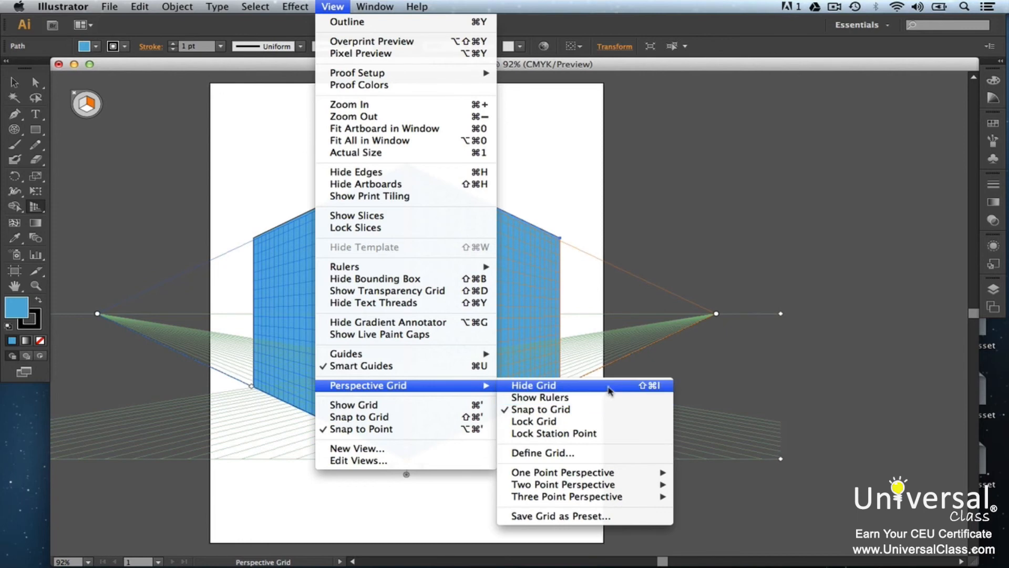
{"action": "left_click", "coordinate": [581, 402]}
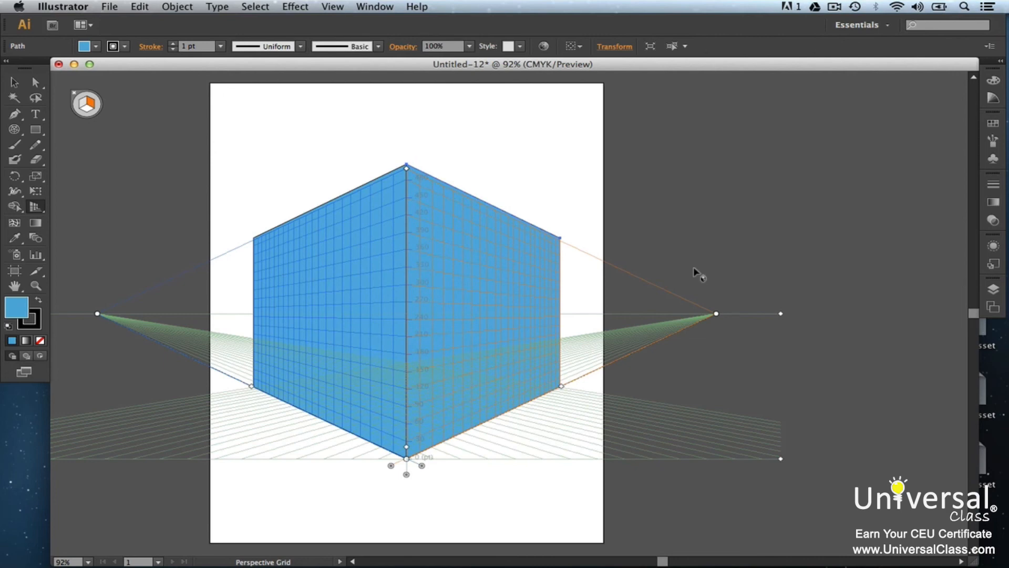
{"action": "double_click", "coordinate": [38, 207]}
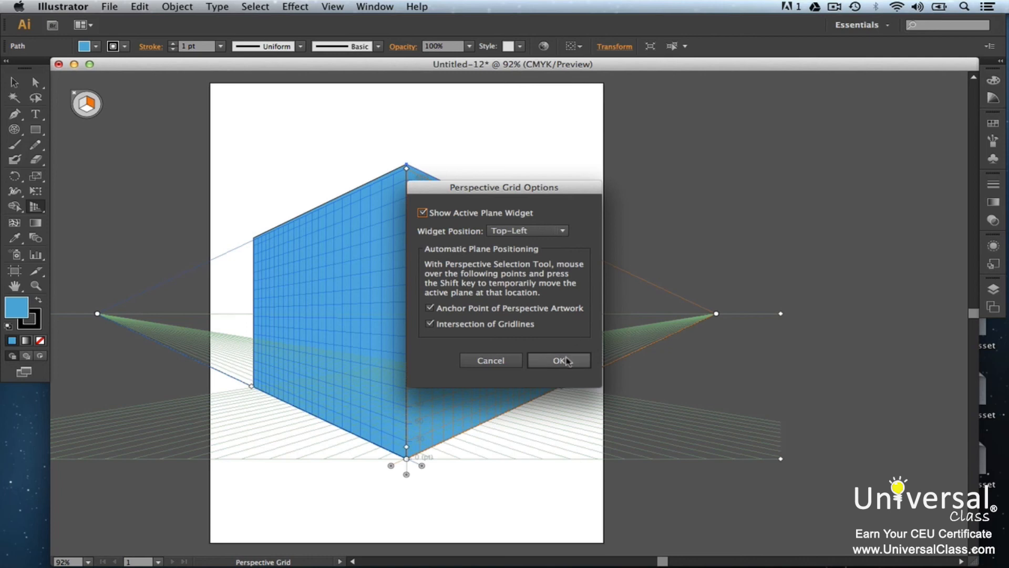
{"action": "left_click", "coordinate": [567, 361]}
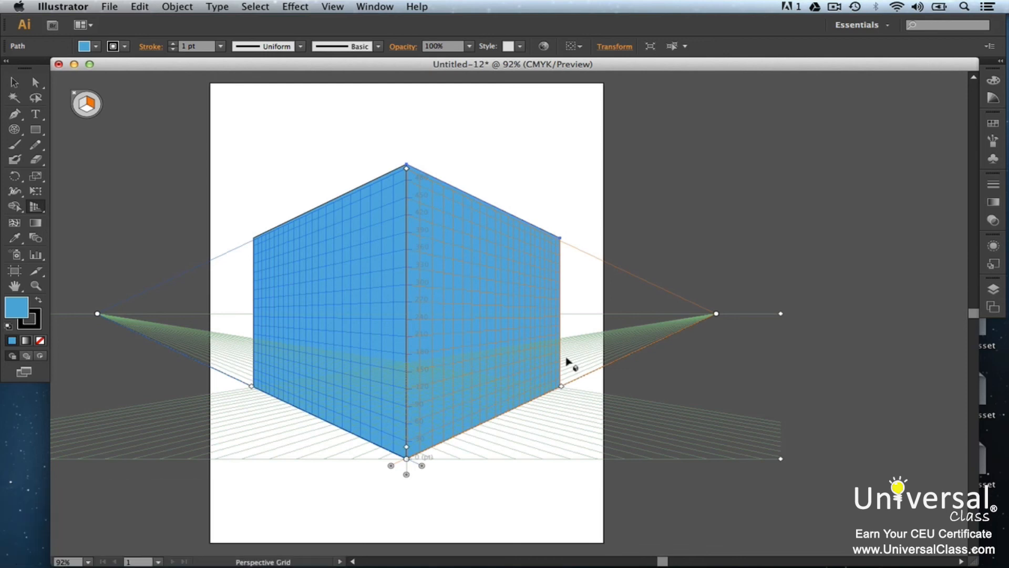
Save the current perspective grid as a preset named Test Grid.
{"action": "left_click", "coordinate": [332, 6]}
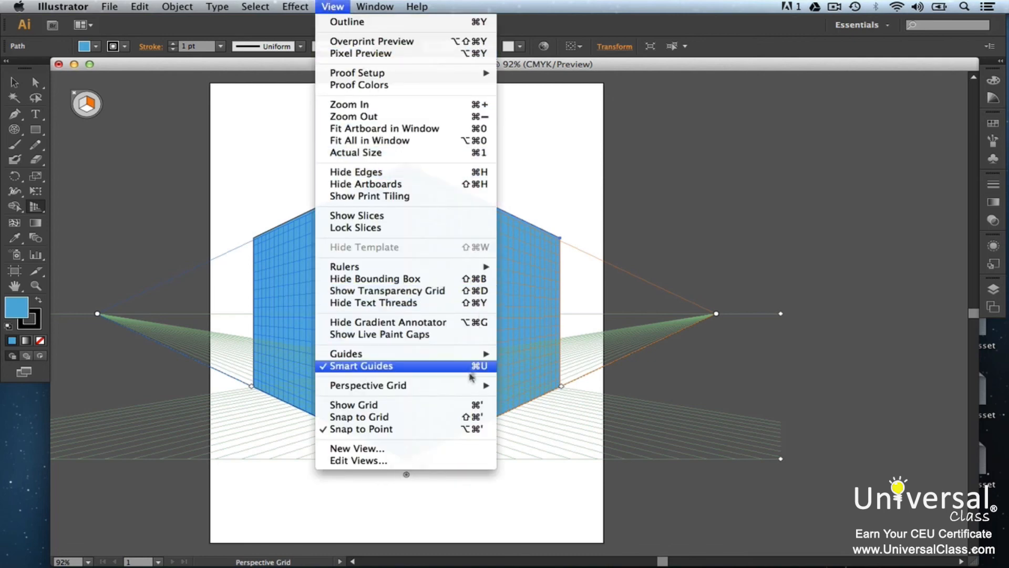
{"action": "mouse_move", "coordinate": [468, 385]}
{"action": "mouse_move", "coordinate": [577, 474]}
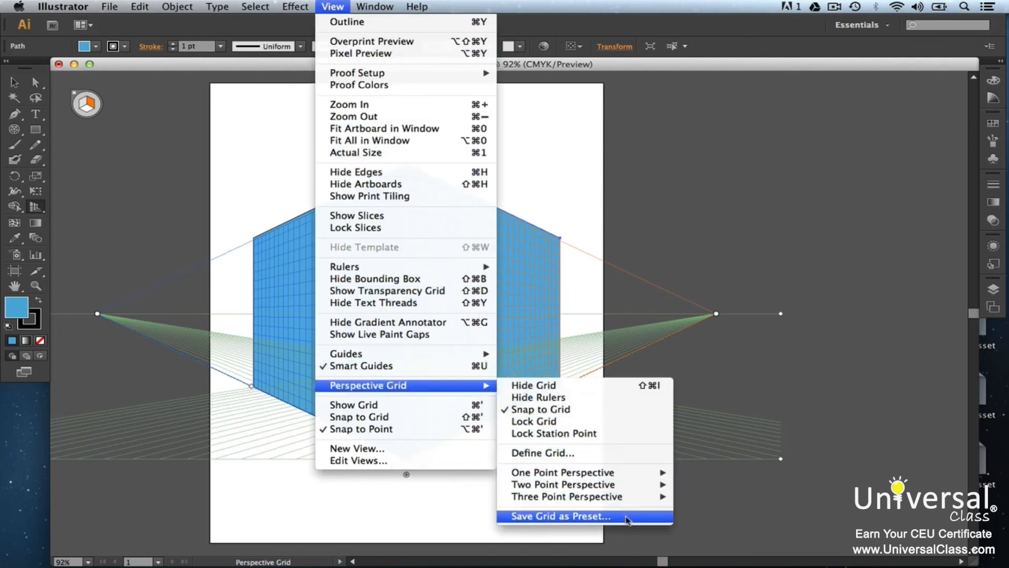
{"action": "left_click", "coordinate": [620, 517]}
{"action": "type", "text": "Test Gr"}
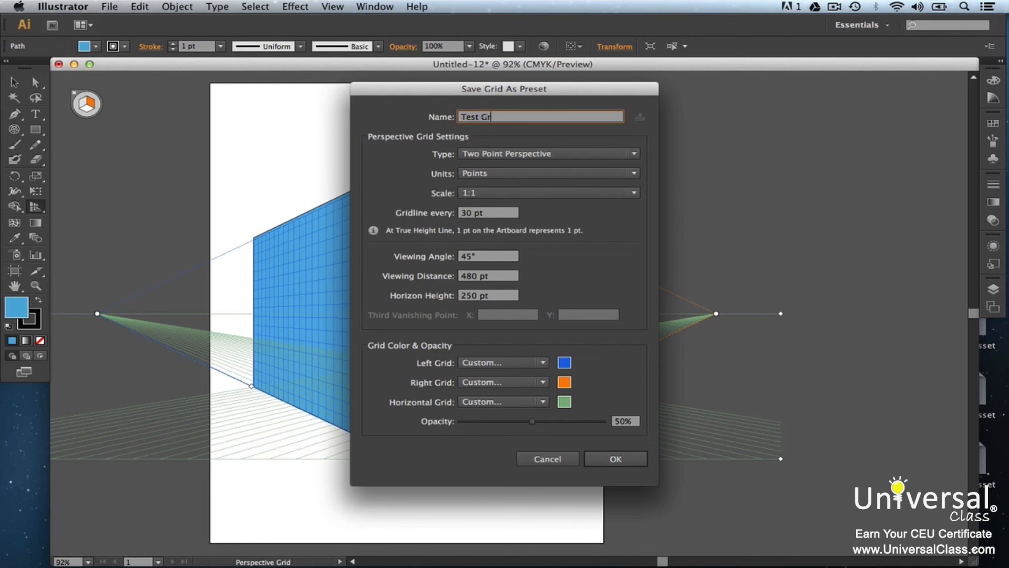
{"action": "type", "text": "id"}
{"action": "left_click", "coordinate": [616, 461]}
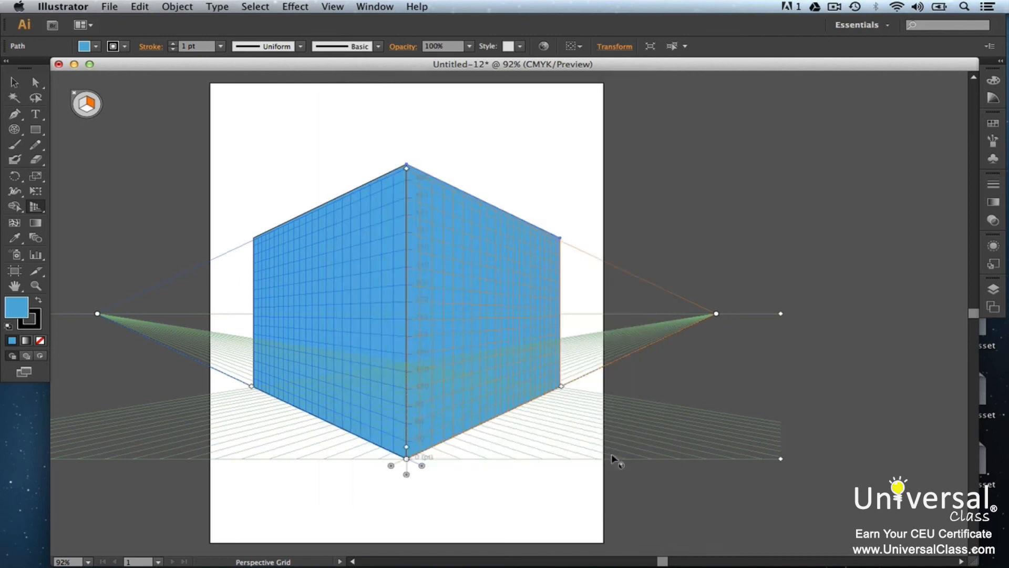
Open the Test Grid preset's options from the Perspective Grid Presets, review them and accept them as they are.
{"action": "left_click", "coordinate": [140, 7]}
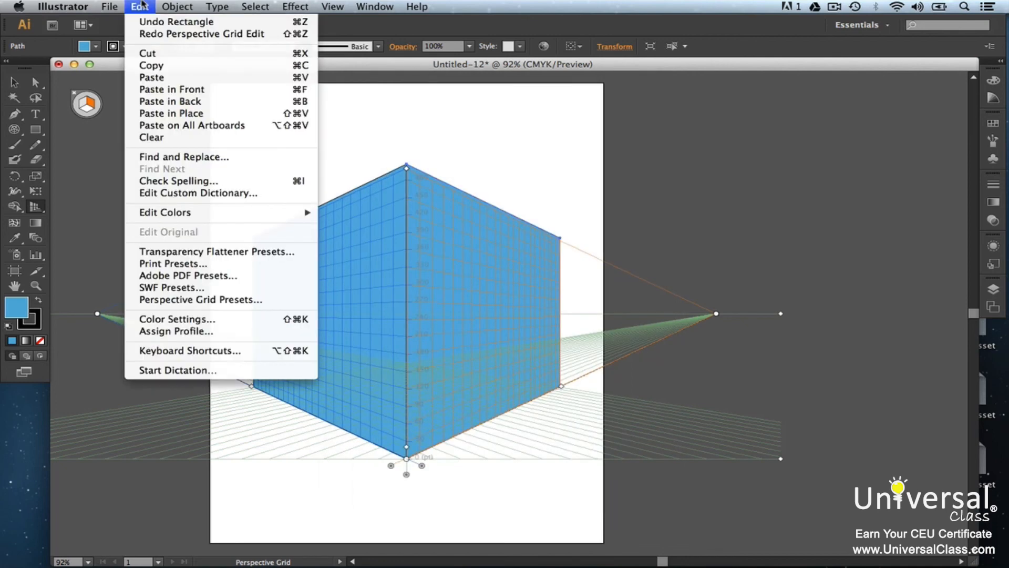
{"action": "left_click", "coordinate": [273, 301]}
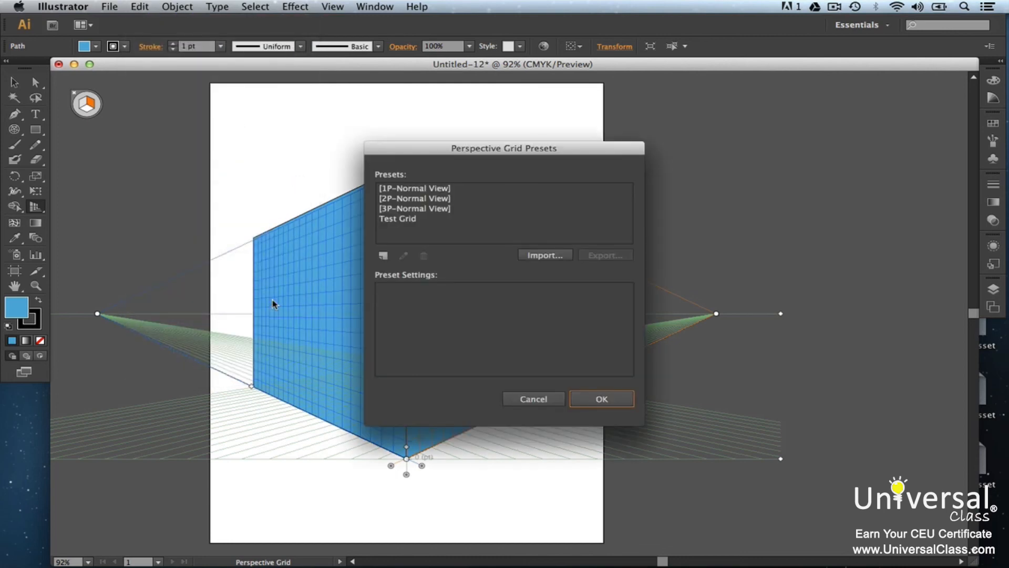
{"action": "left_click", "coordinate": [410, 220]}
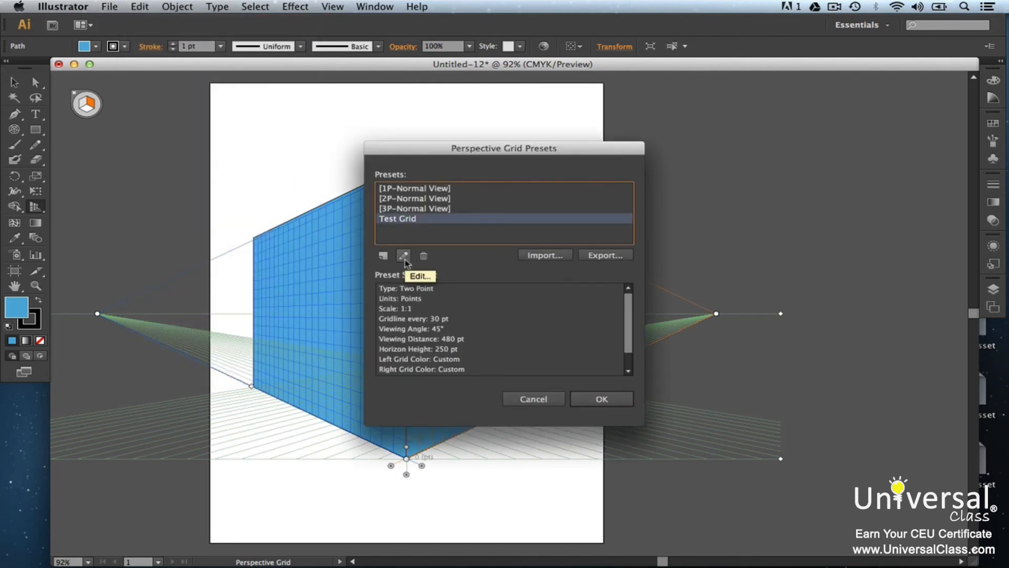
{"action": "left_click", "coordinate": [404, 258]}
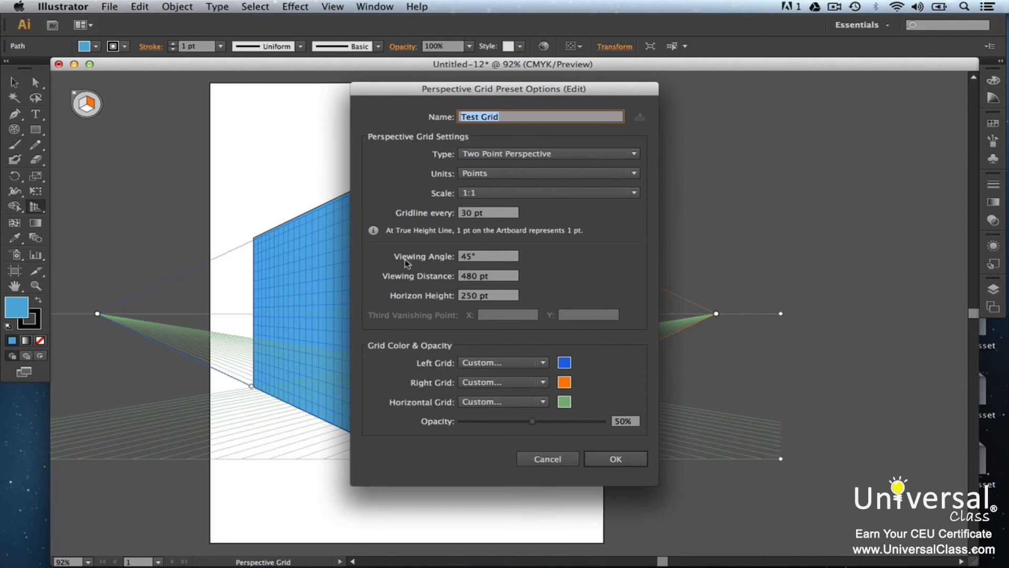
{"action": "left_click", "coordinate": [602, 459]}
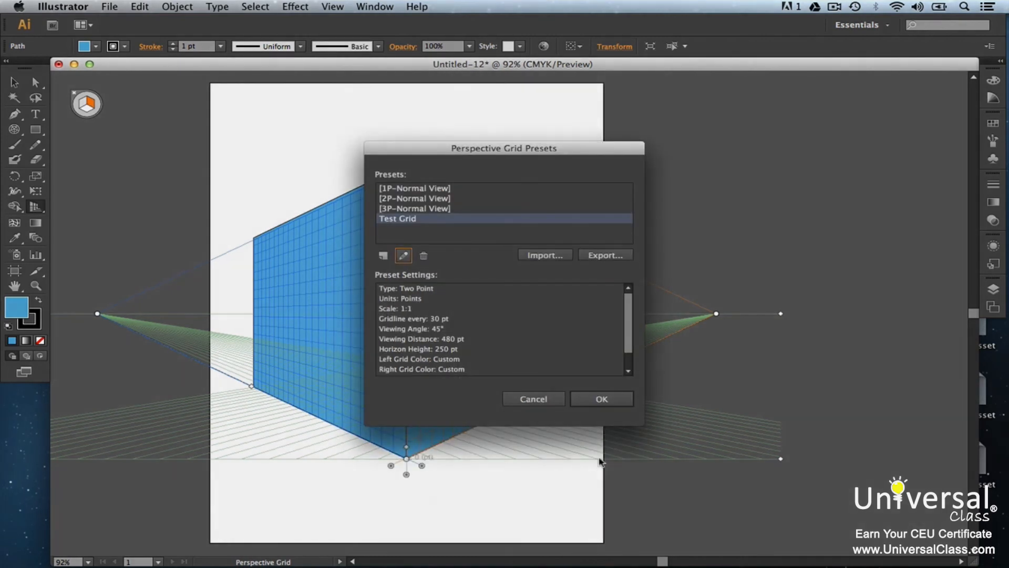